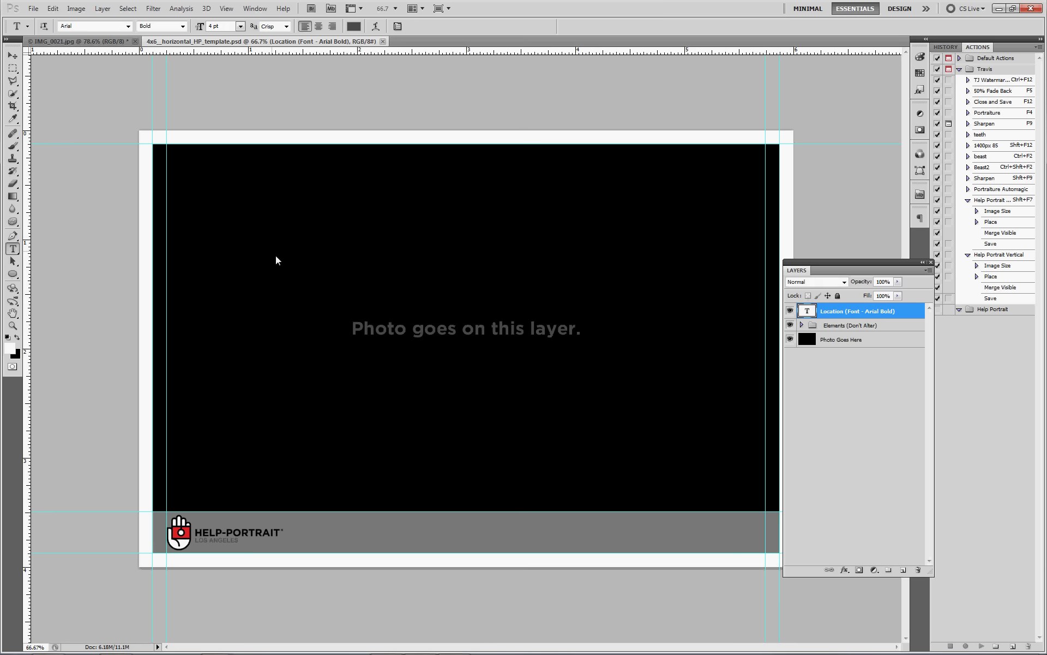
Step: Change the location text under the HELP-PORTRAIT logo to MINNEAPOLIS and colour it with the red sampled from the logo
triple_click(231, 543)
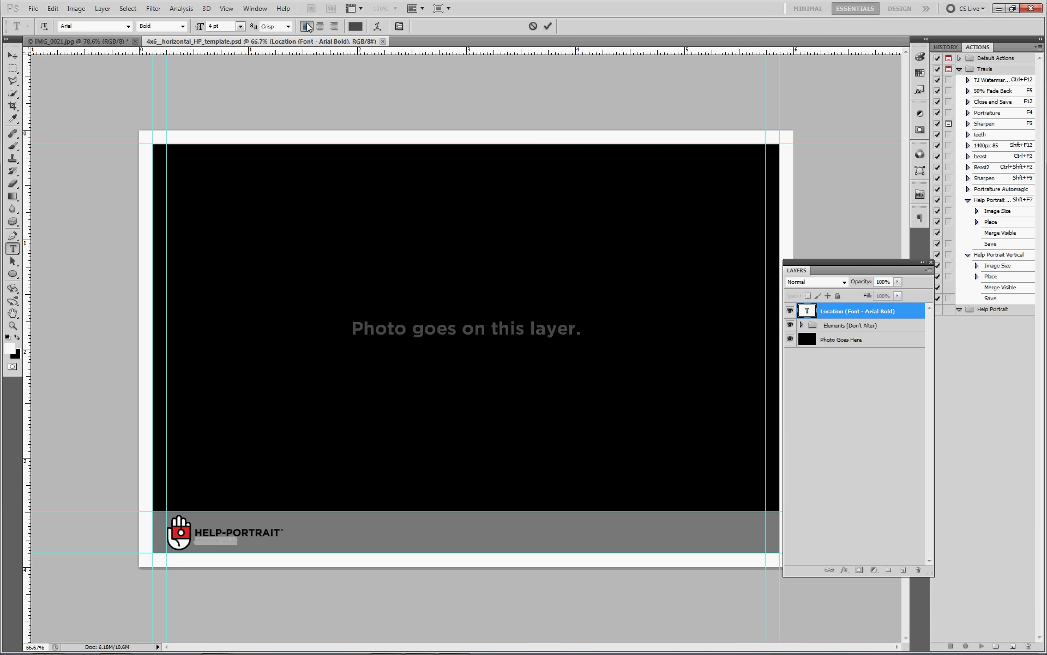
click(355, 27)
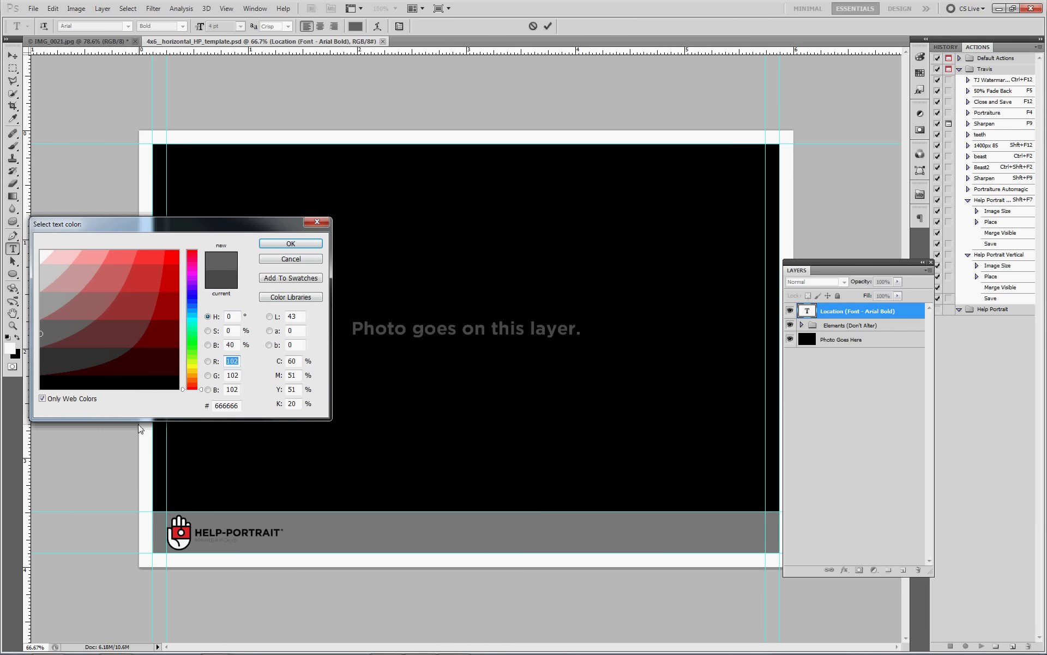
click(188, 534)
click(291, 243)
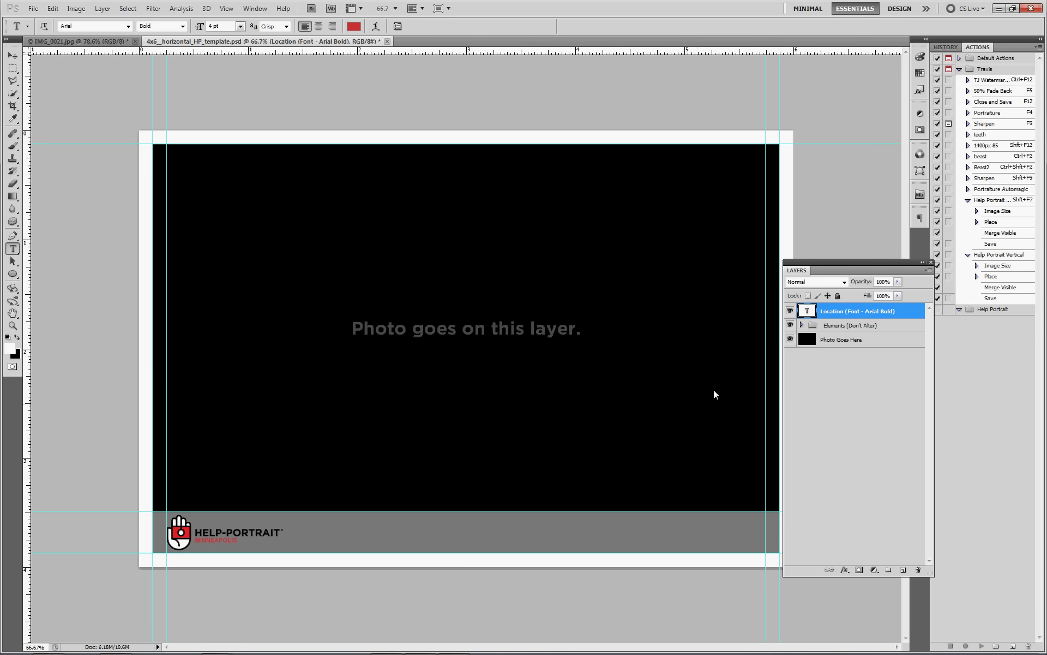
Step: Delete the "Photo Goes Here" layer and merge the remaining visible layers into one
drag(843, 338, 918, 570)
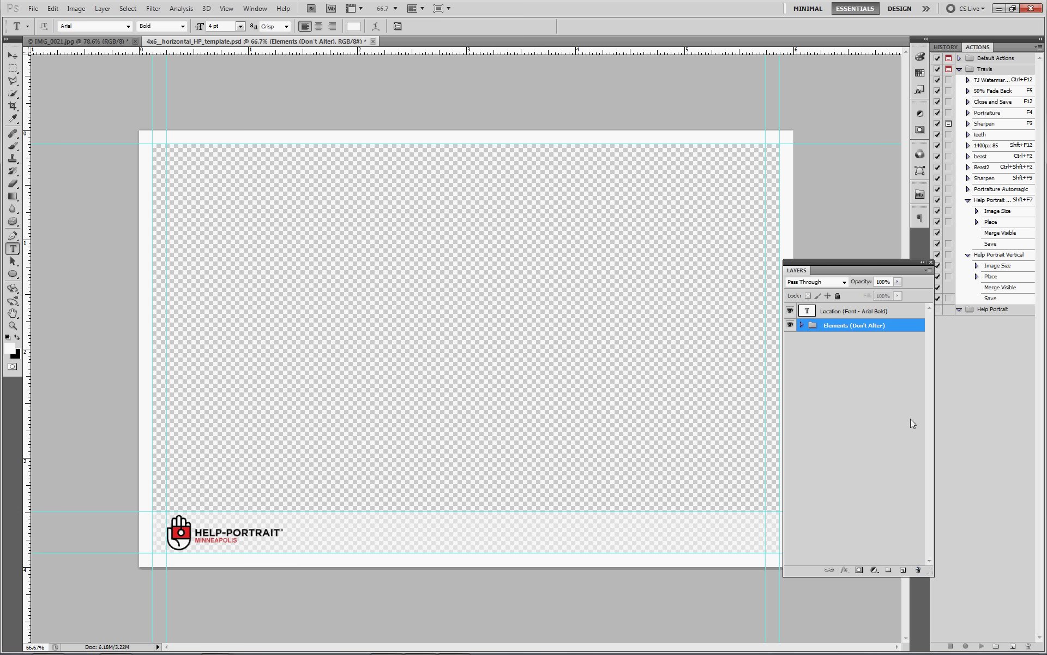
key(ctrl+shift+e)
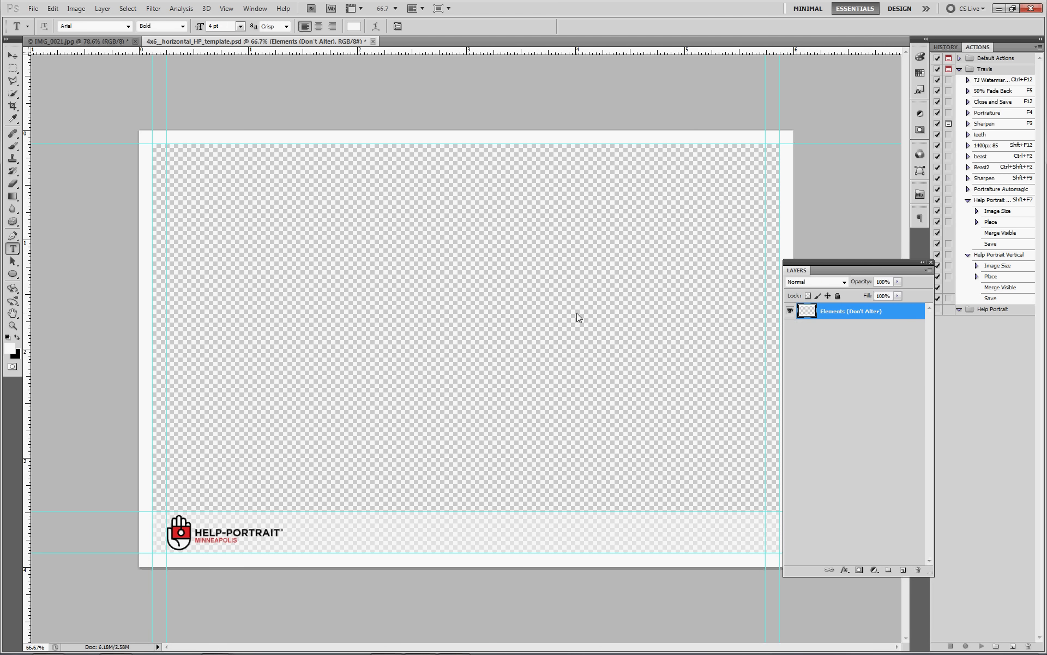
Step: Start saving the template under another format and browse to the 2012-12-08 Help Portrait folder within PHOTOS on the My Book (I:) drive
key(ctrl+shift+s)
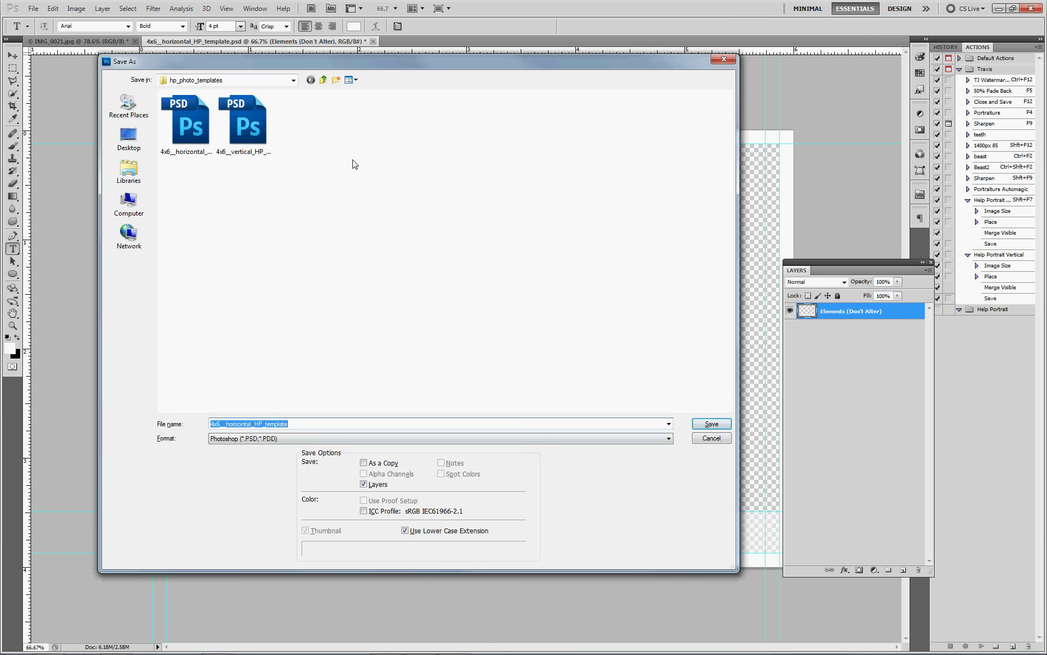
click(322, 80)
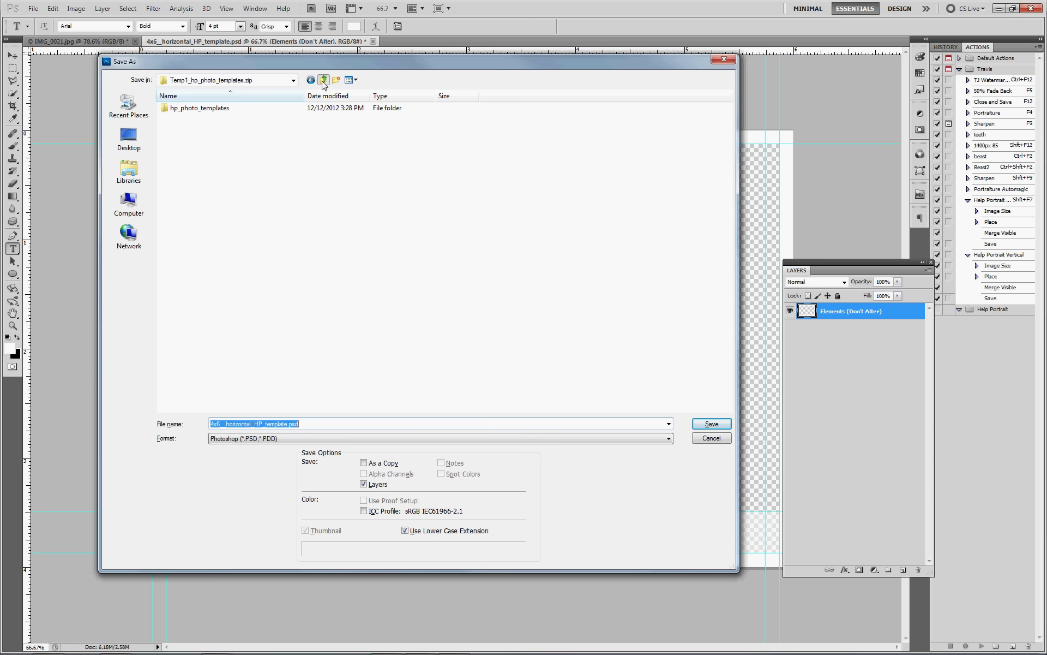
click(129, 202)
double_click(570, 112)
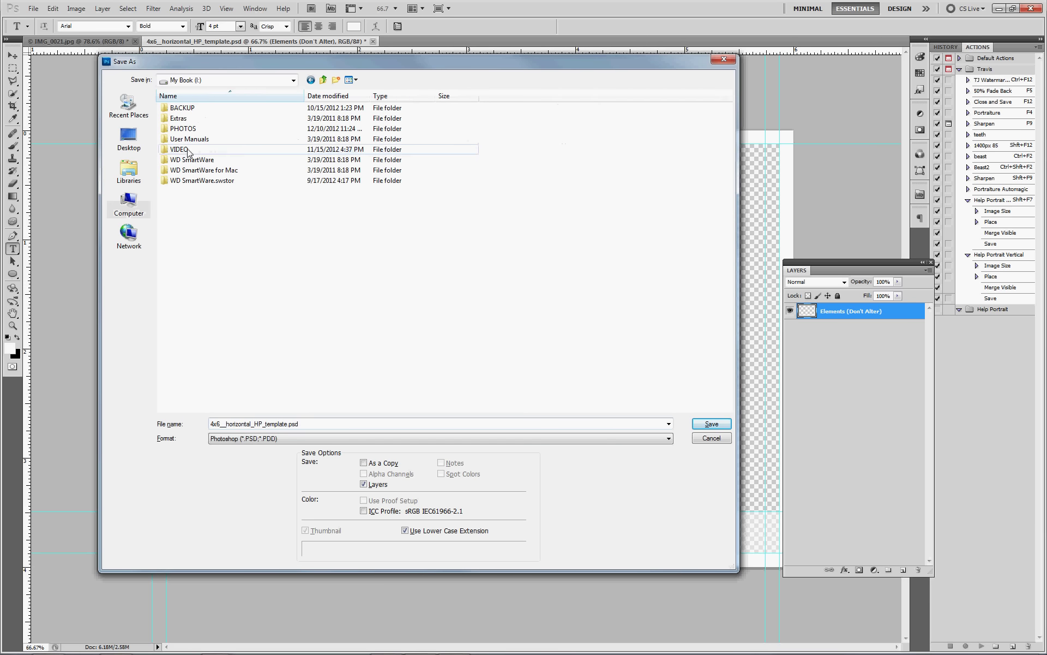
double_click(184, 129)
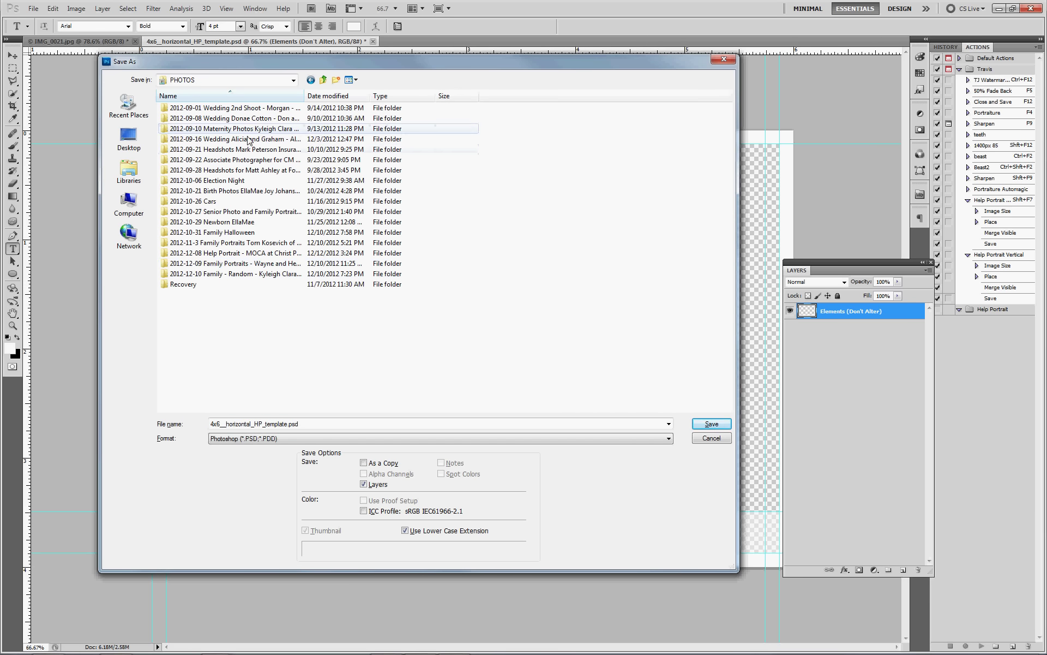
double_click(213, 264)
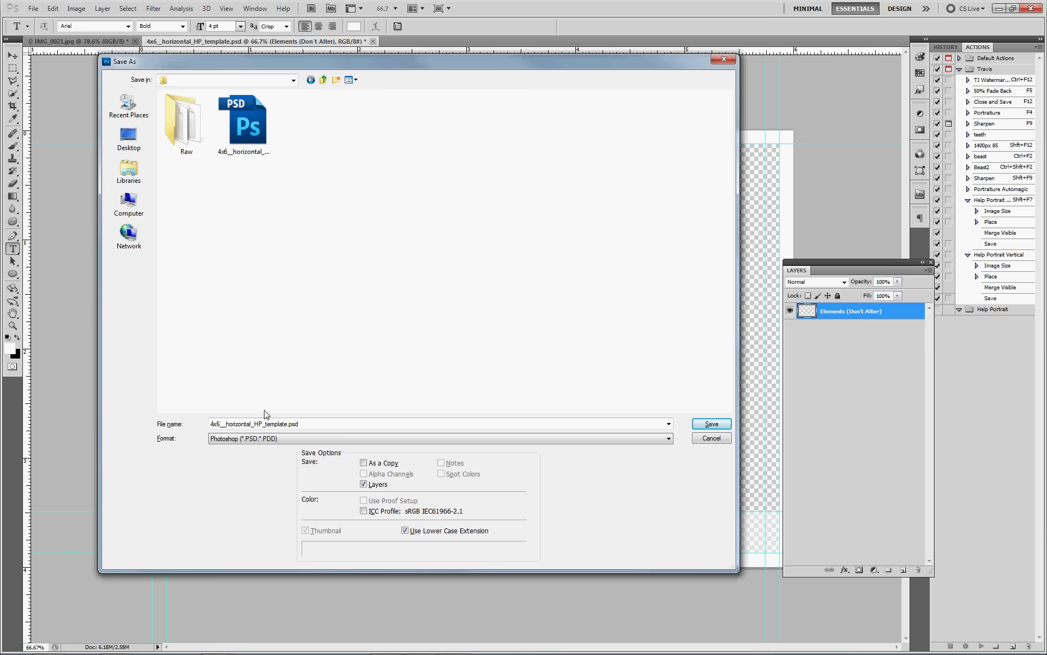
Step: Save the template as a non-interlaced PNG named 4x6__horizontal_HP_template, replacing the existing file
click(276, 439)
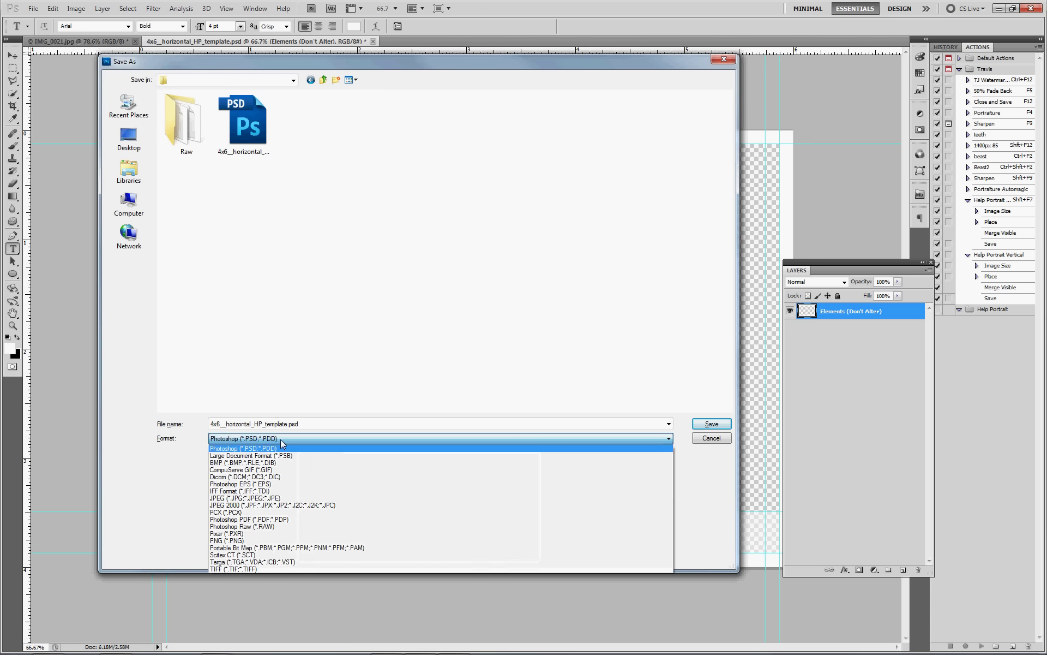
click(262, 541)
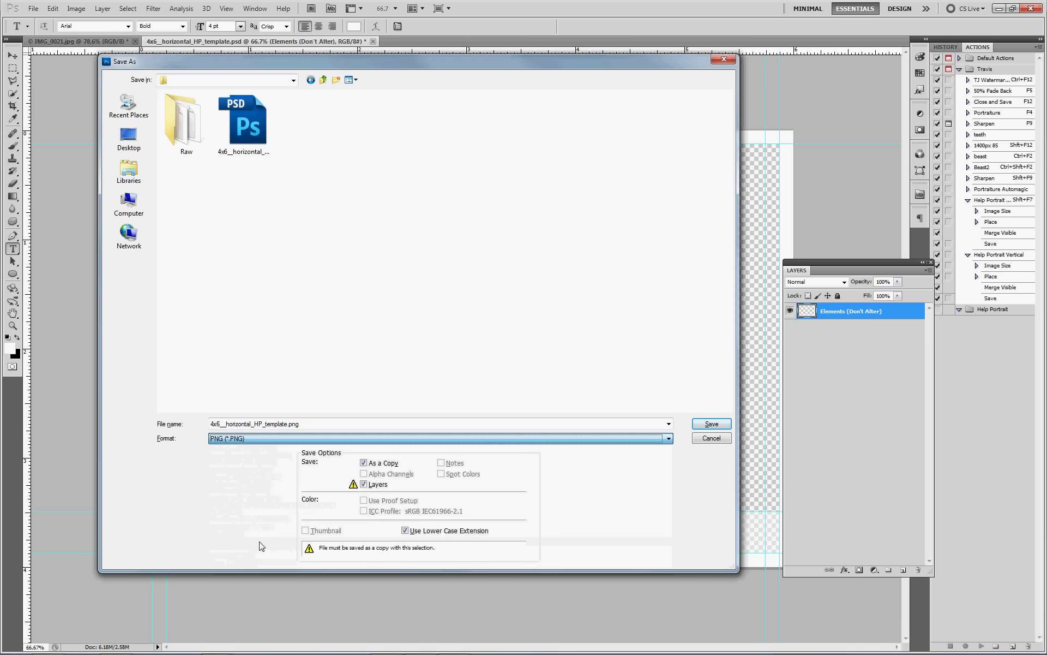
click(244, 427)
click(261, 428)
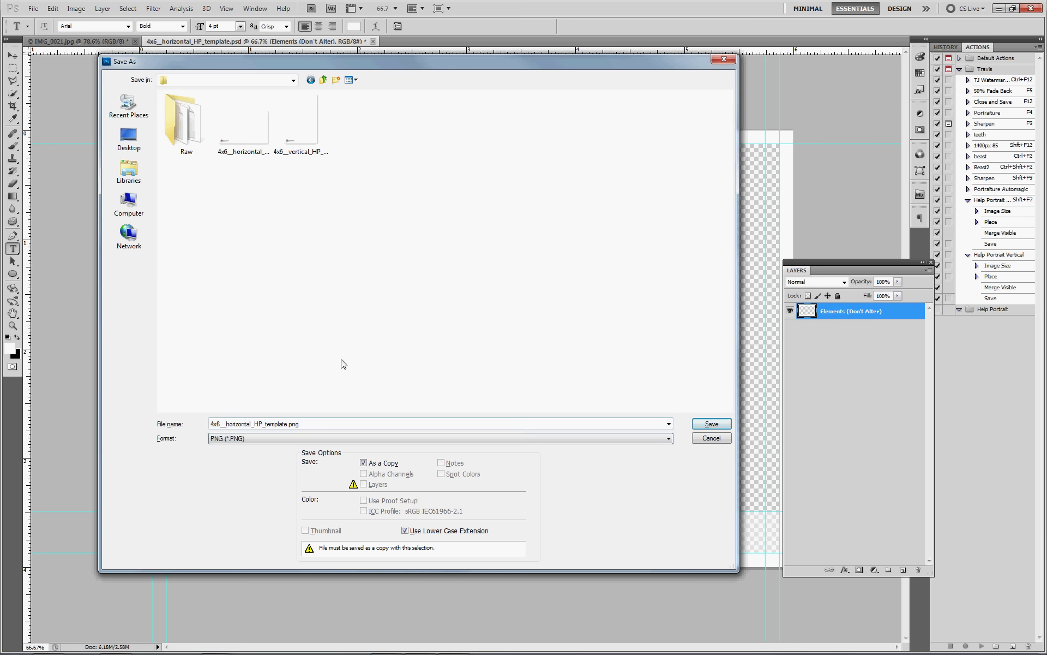
click(234, 120)
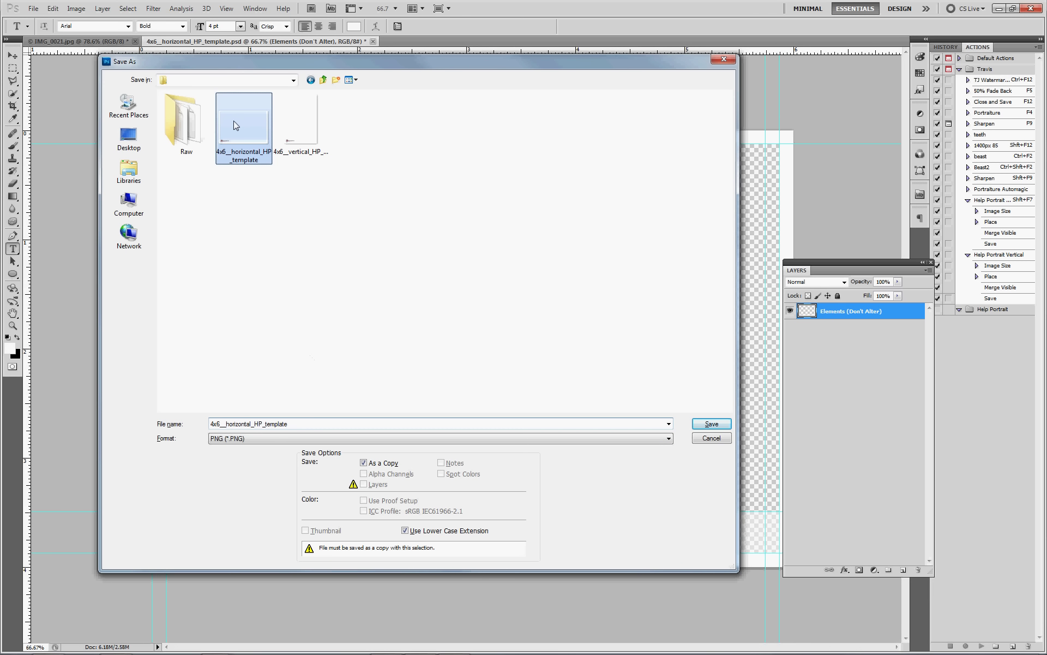
click(289, 428)
click(285, 441)
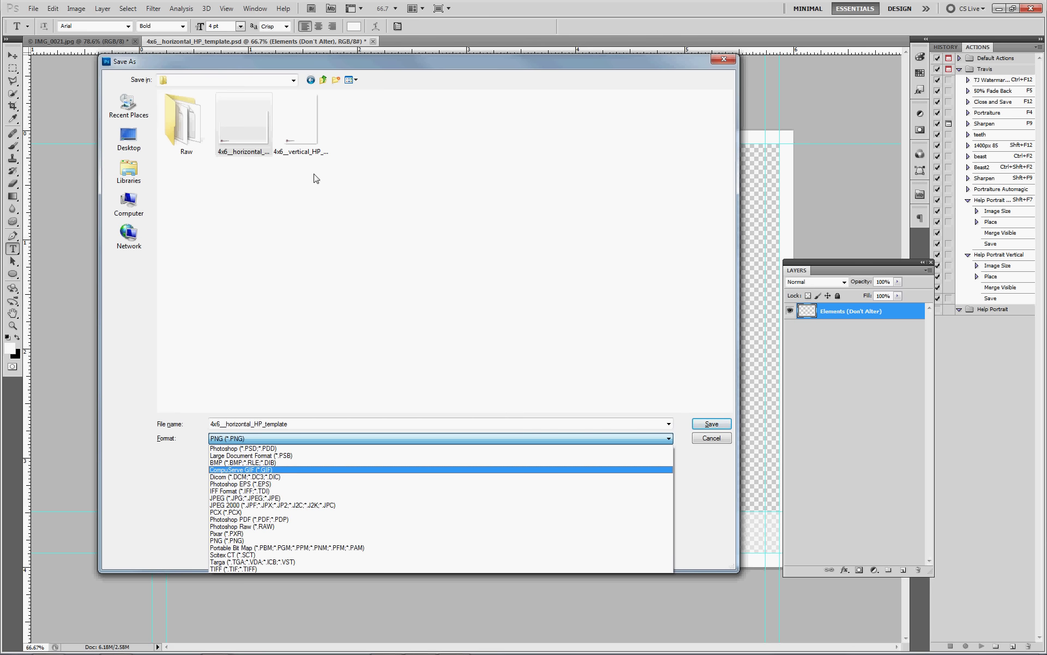
click(458, 305)
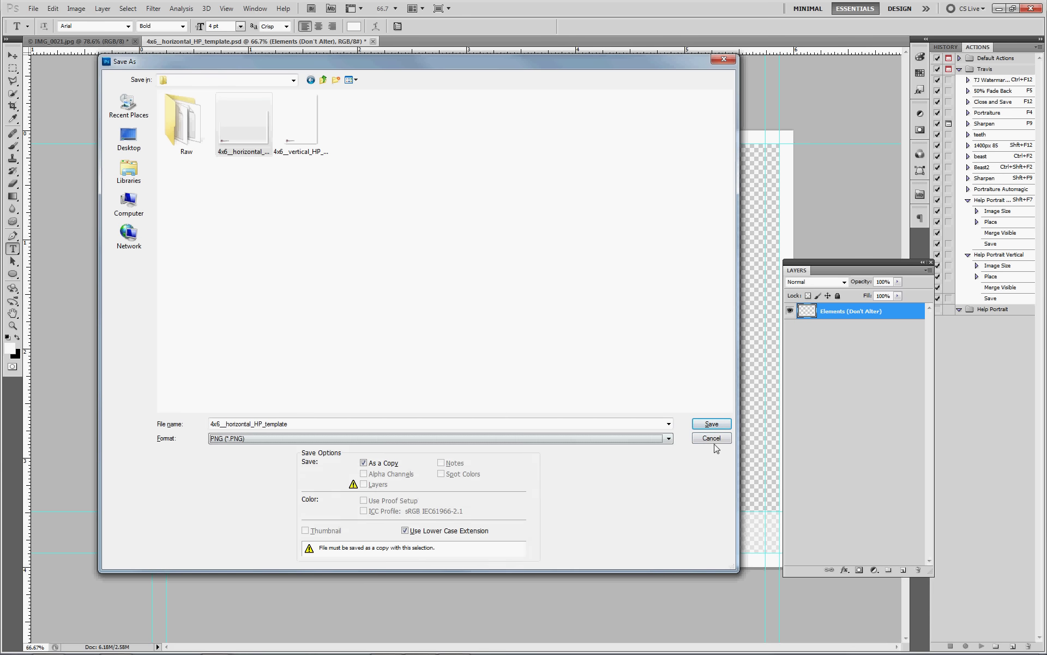
click(712, 425)
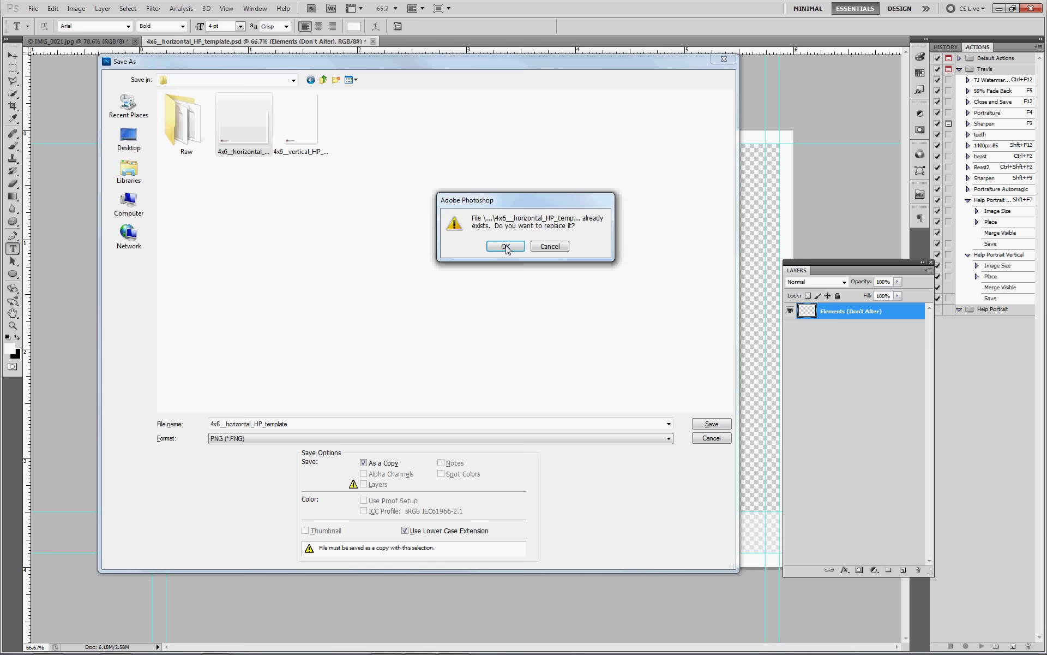
click(506, 248)
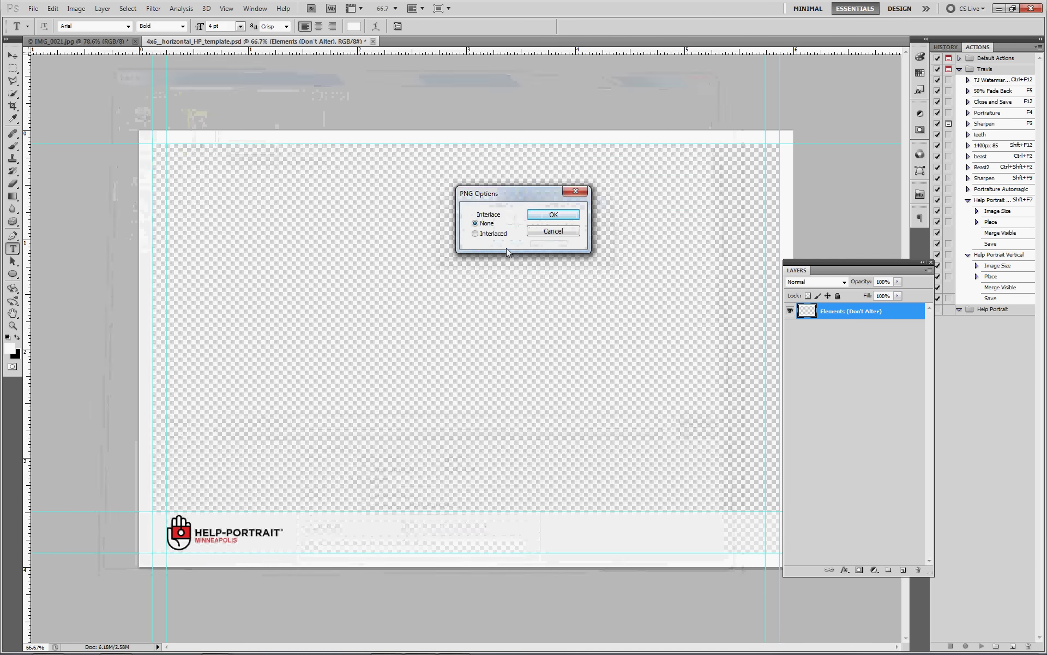
click(545, 216)
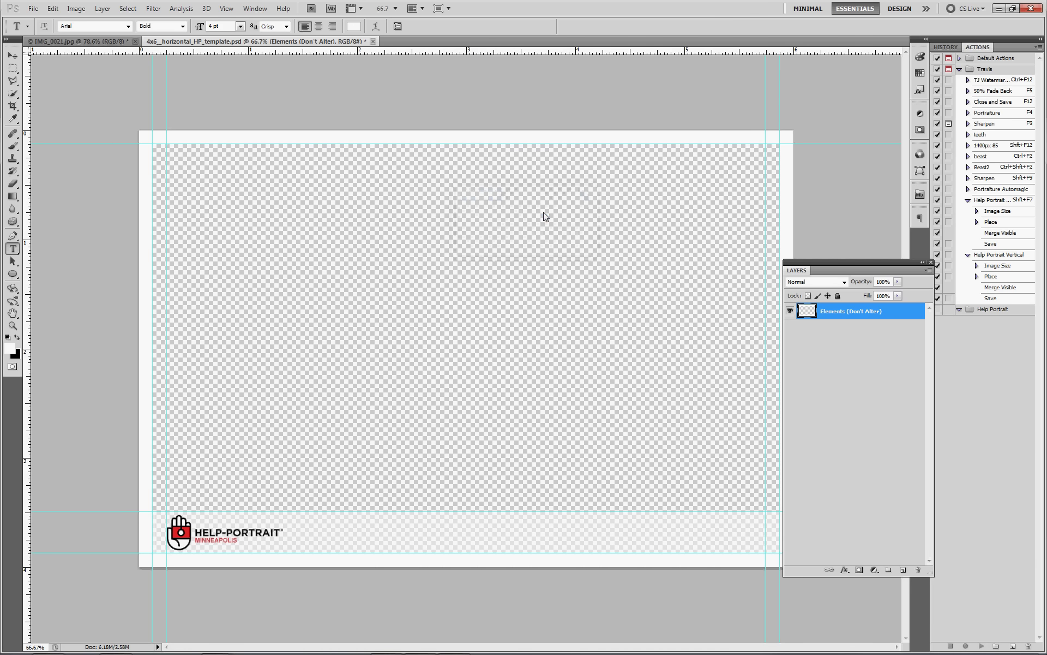
Step: Close the horizontal template document without saving its changes
click(373, 42)
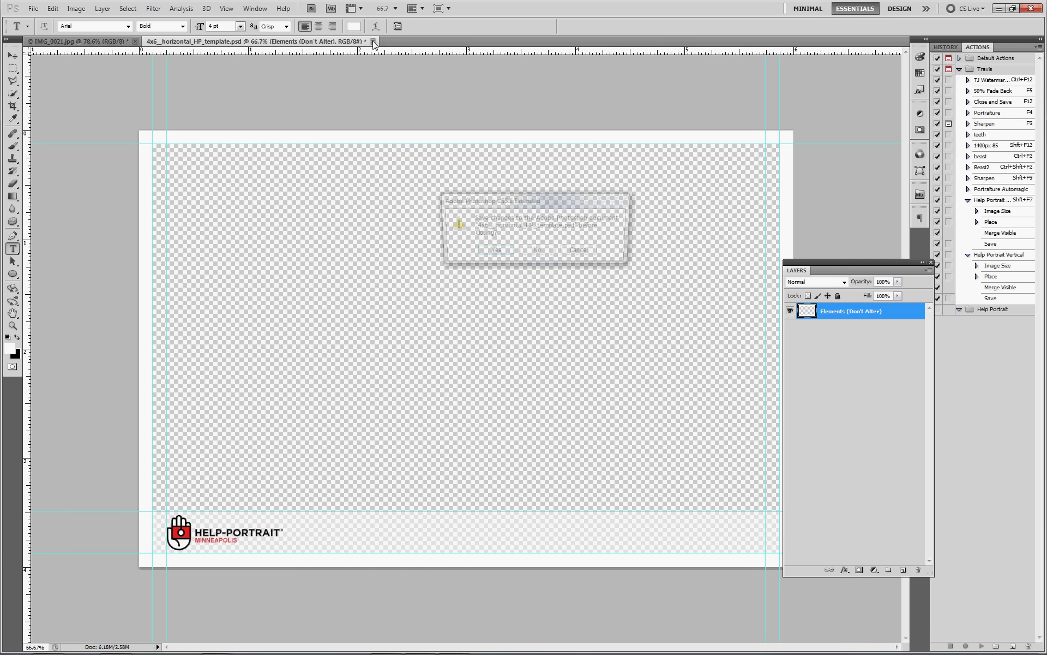
click(549, 252)
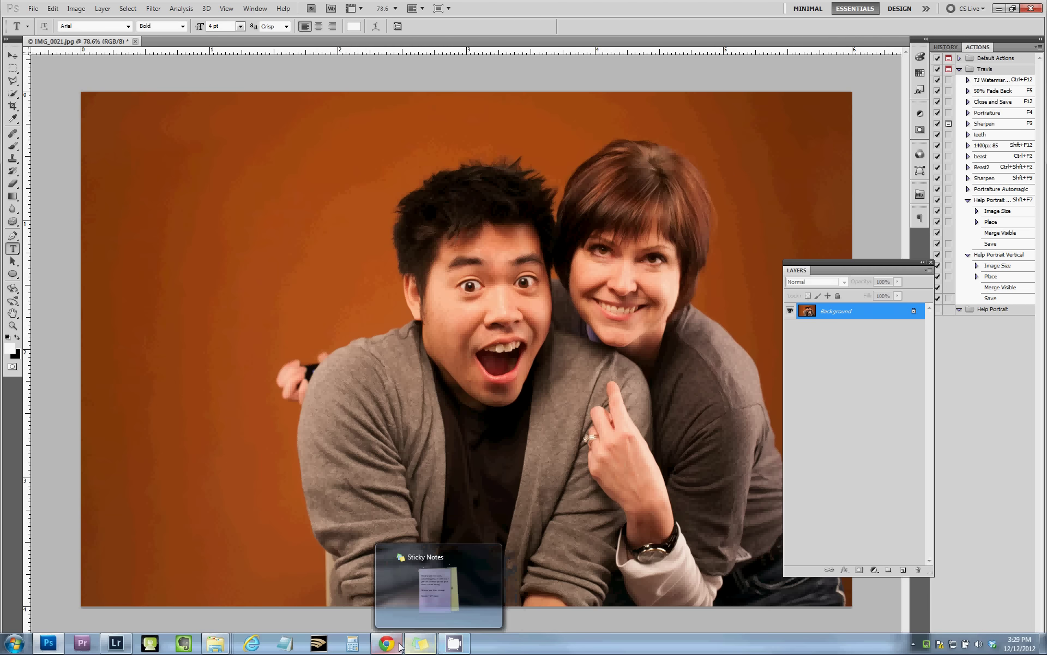
Step: Undo the last resize of the IMG_0021.jpg photo
mouse_move(399, 646)
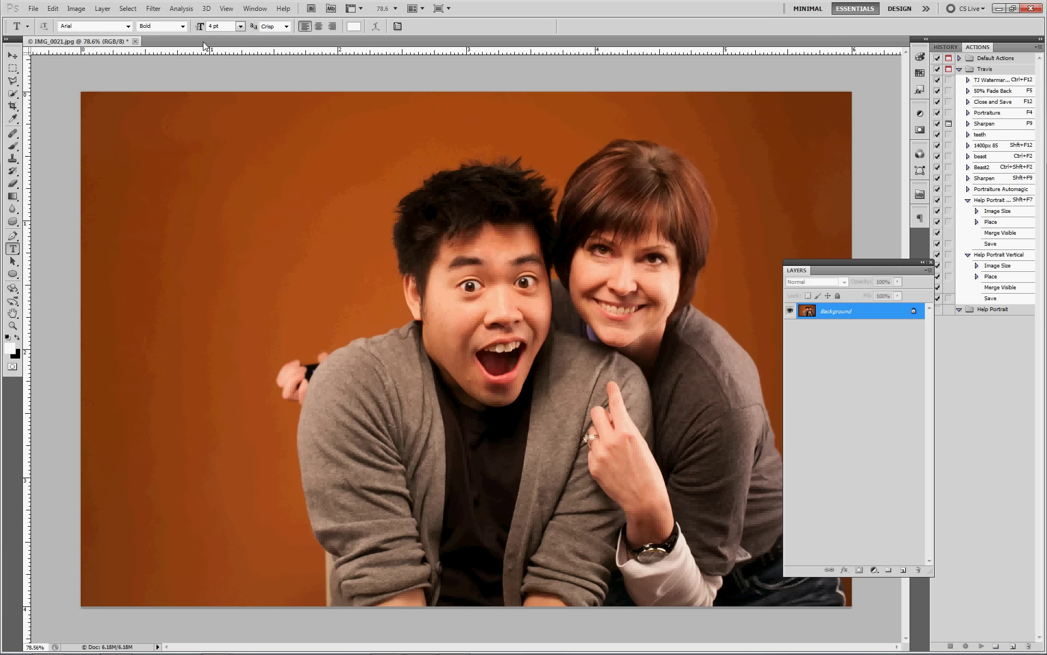
key(ctrl+z)
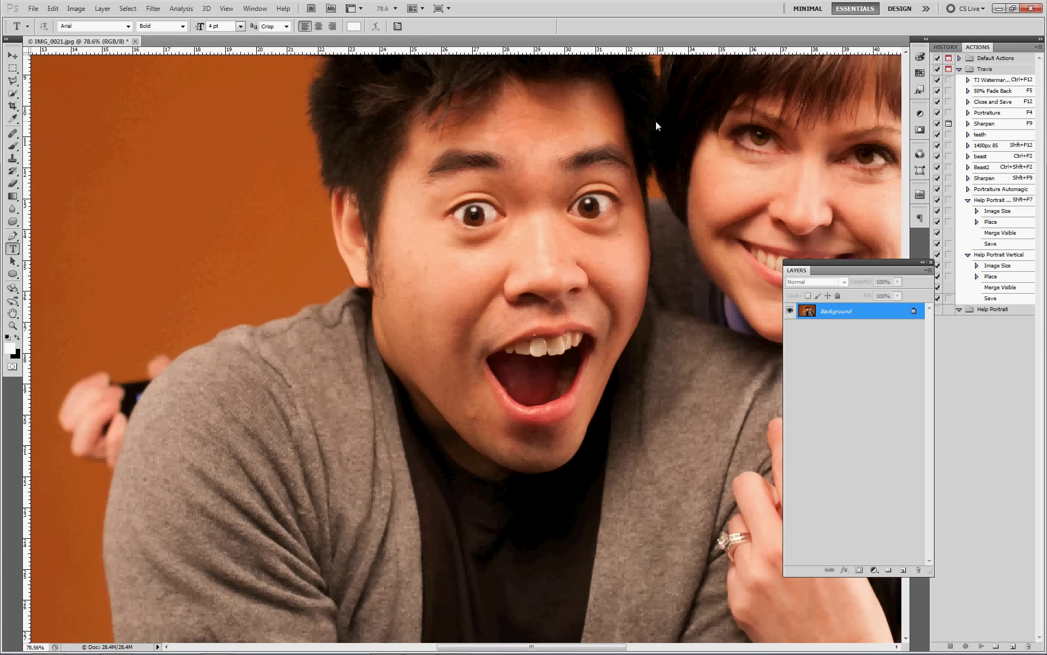
scroll(656, 121, down, 4)
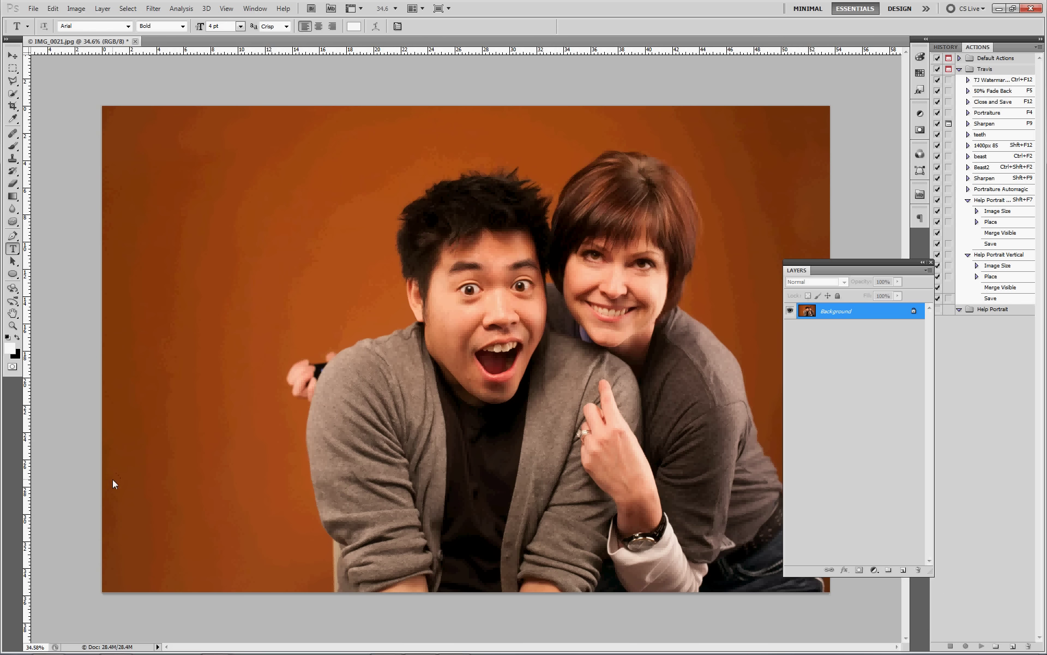
Step: Resize the photo to 6 inches wide at a resolution of 300 pixels/inch, with proportions constrained
click(76, 8)
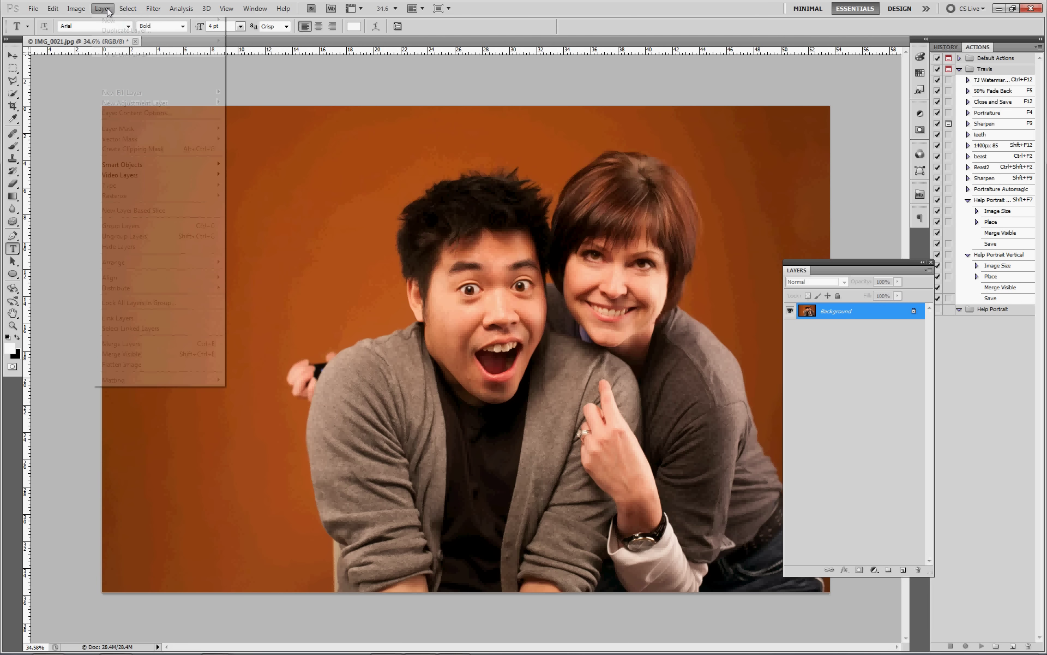
click(93, 86)
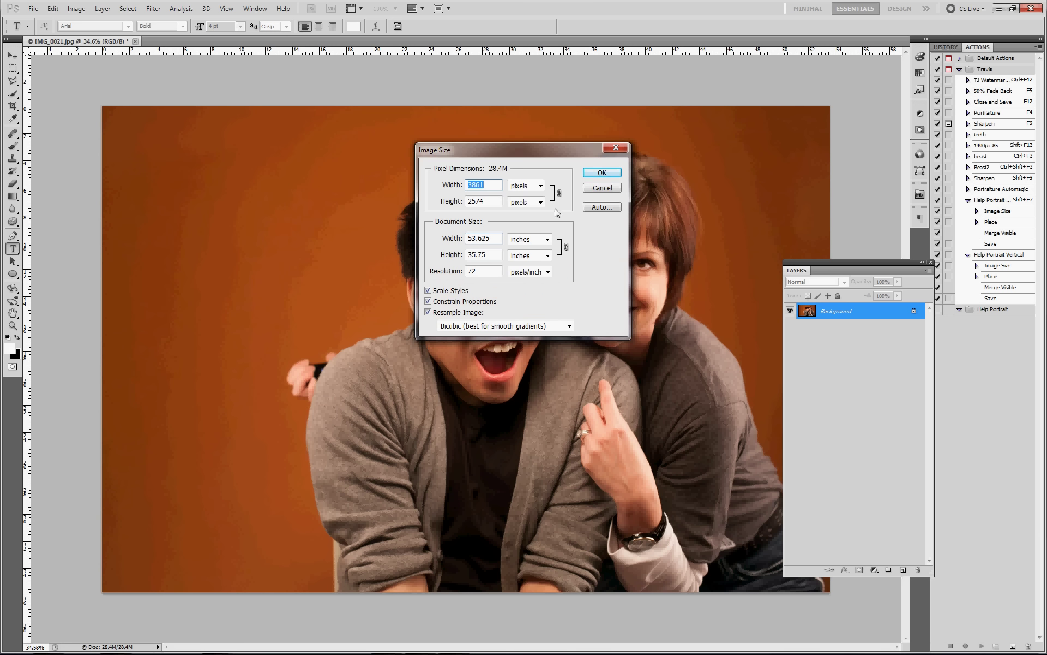
click(492, 241)
text(6)
key(Tab)
key(Tab)
key(Tab)
key(Tab)
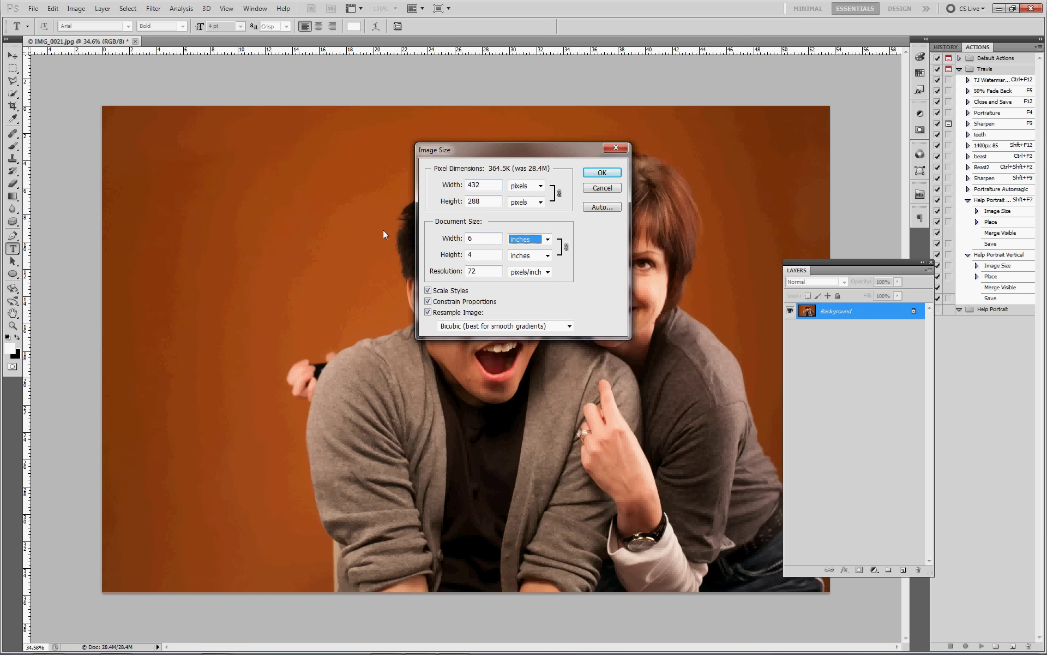
text(300)
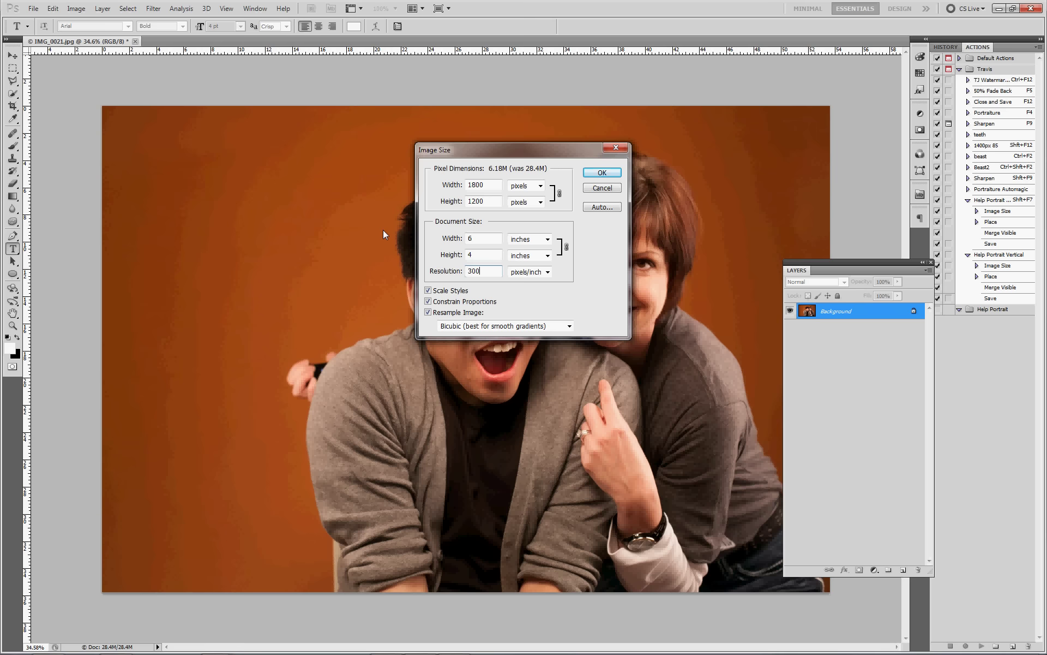
key(Return)
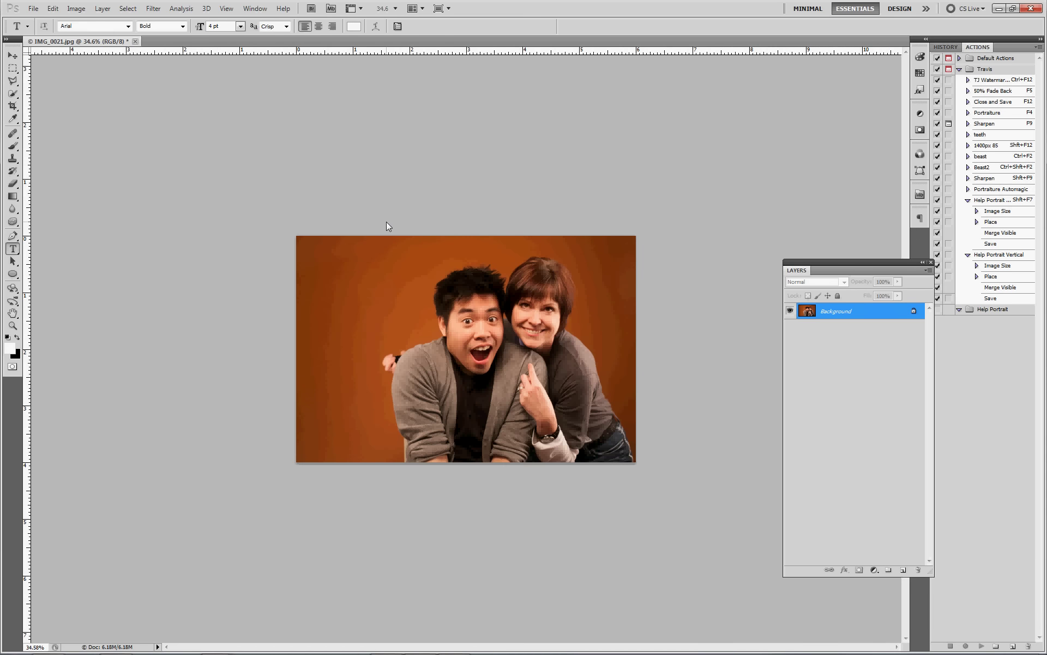
key(ctrl+0)
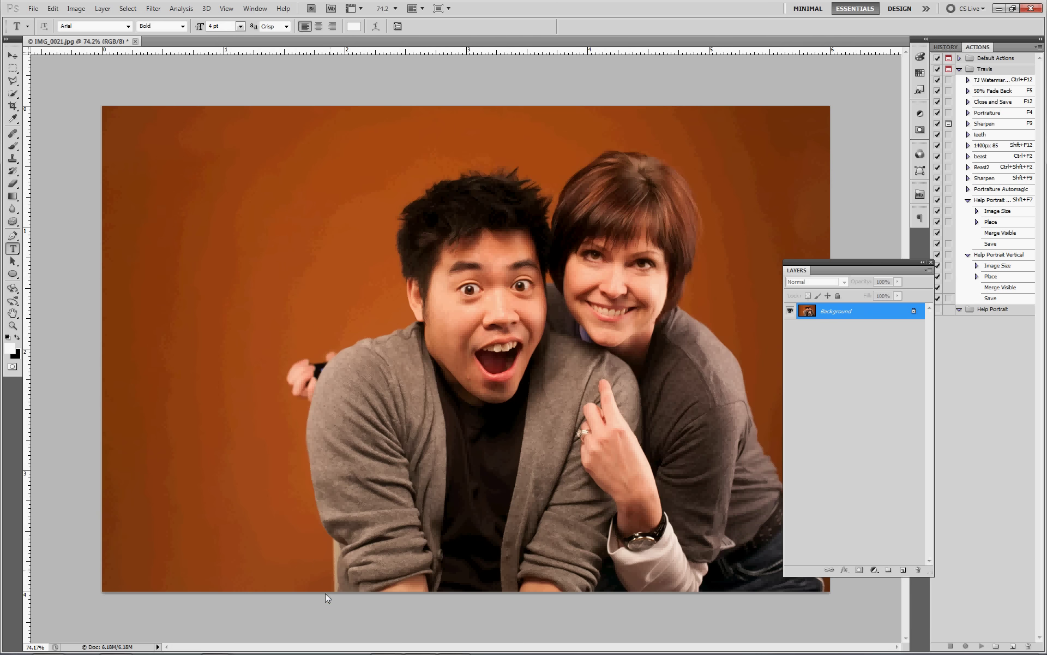
Step: Place the 4x6__horizontal_HP_template PNG from the Help Portrait folder in Windows Explorer onto the resized photo
mouse_move(215, 642)
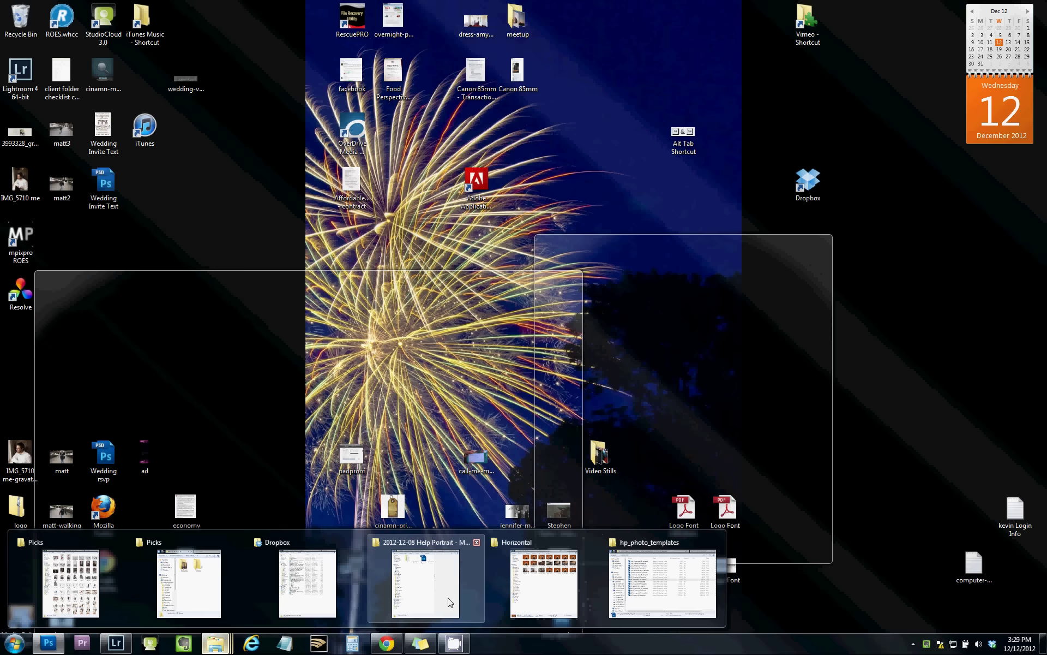
click(448, 602)
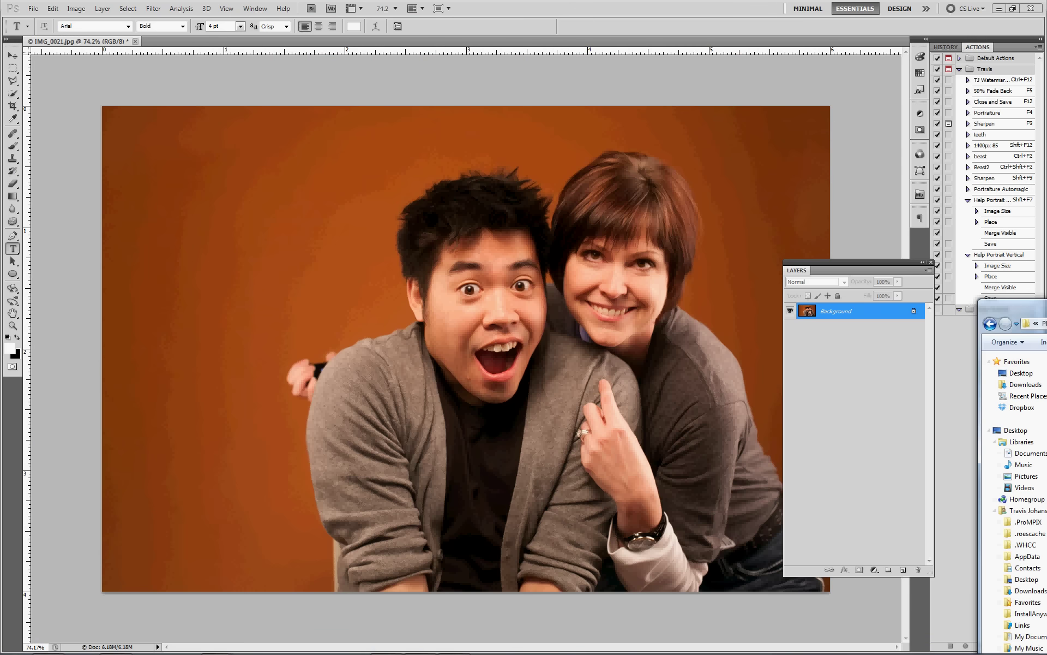
drag(1034, 308, 816, 243)
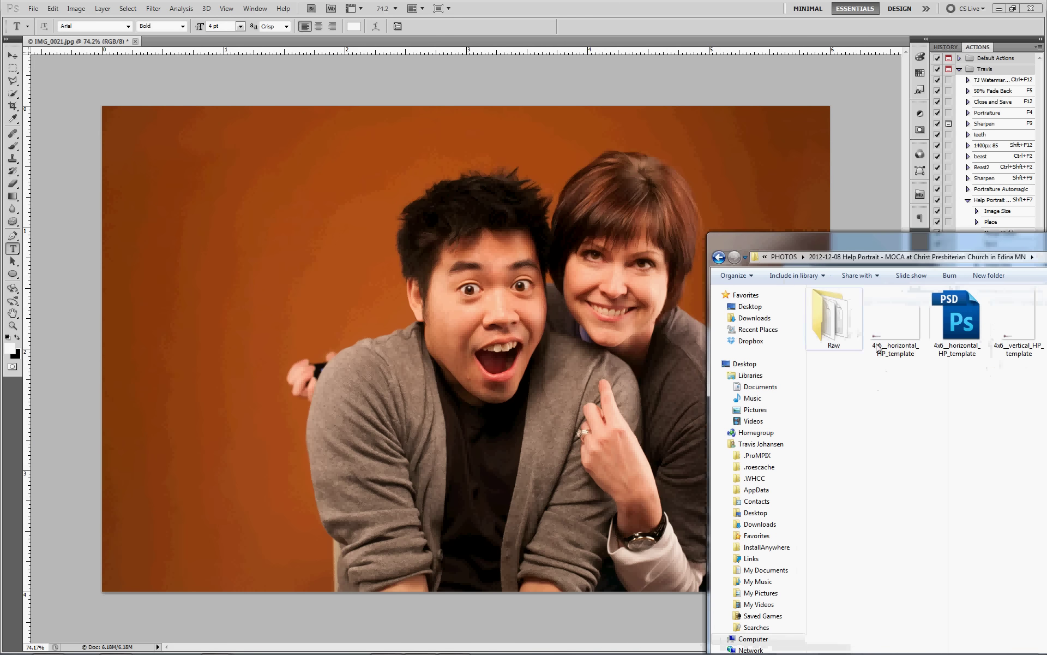
click(894, 329)
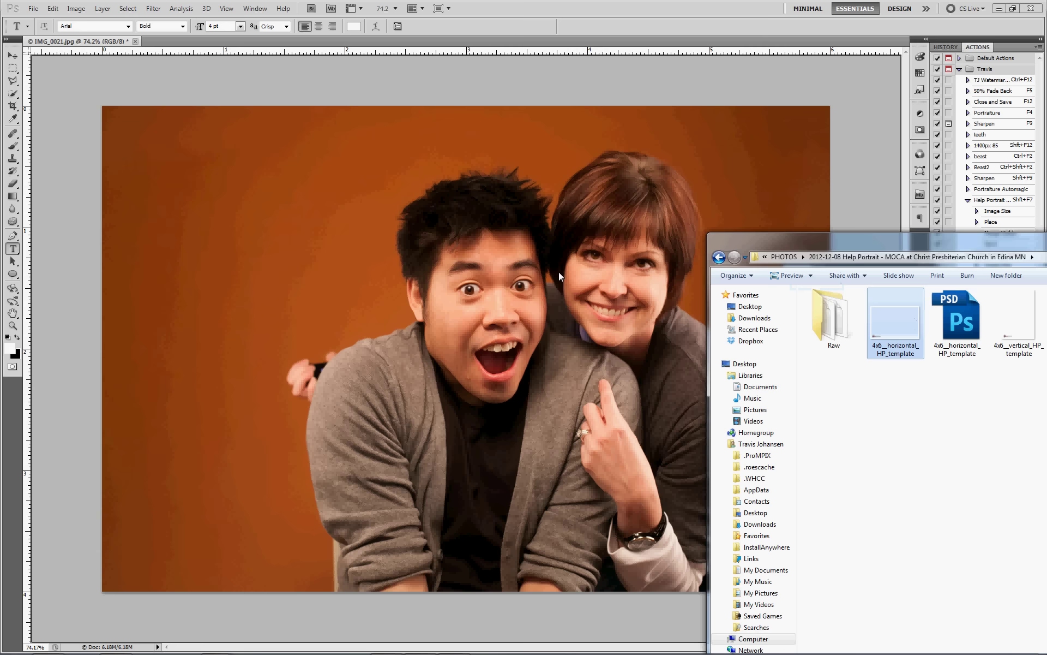
drag(553, 273, 553, 273)
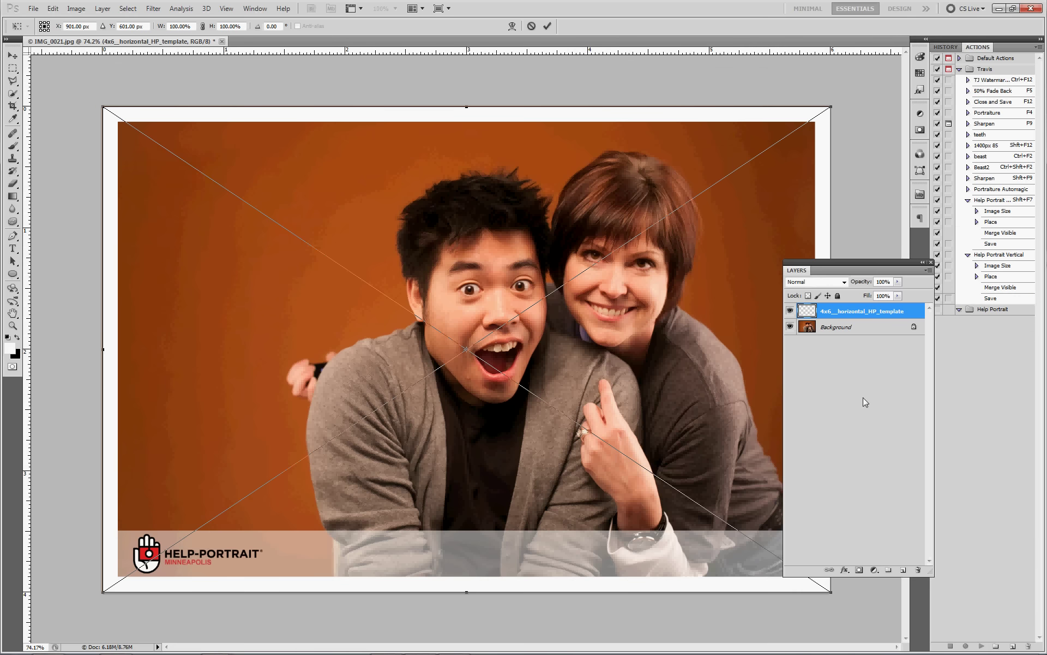
key(Return)
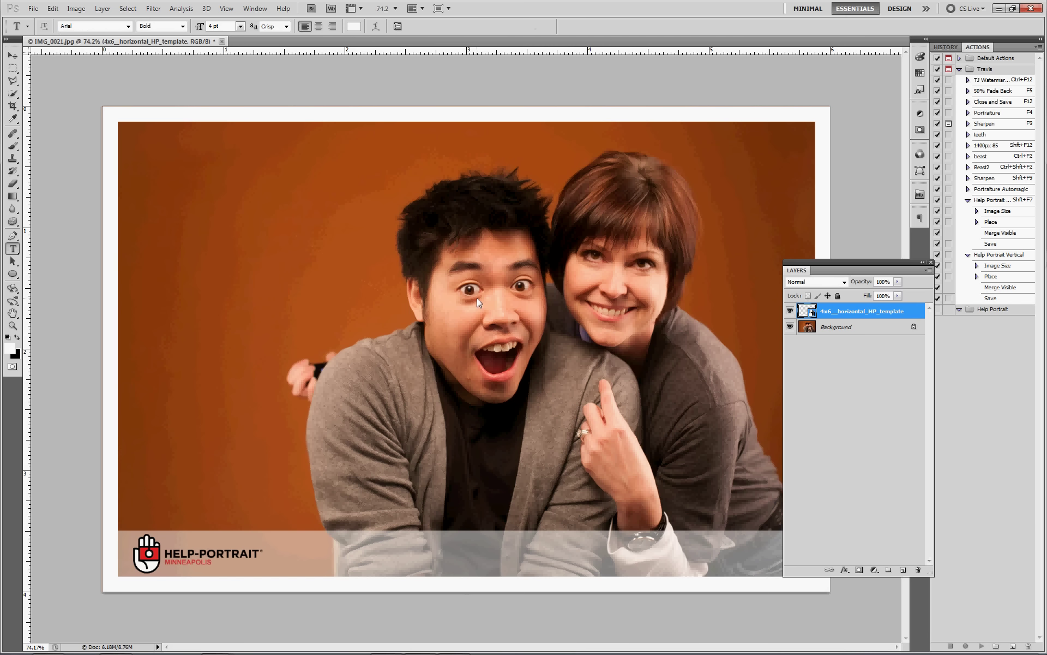
key(ctrl+shift+s)
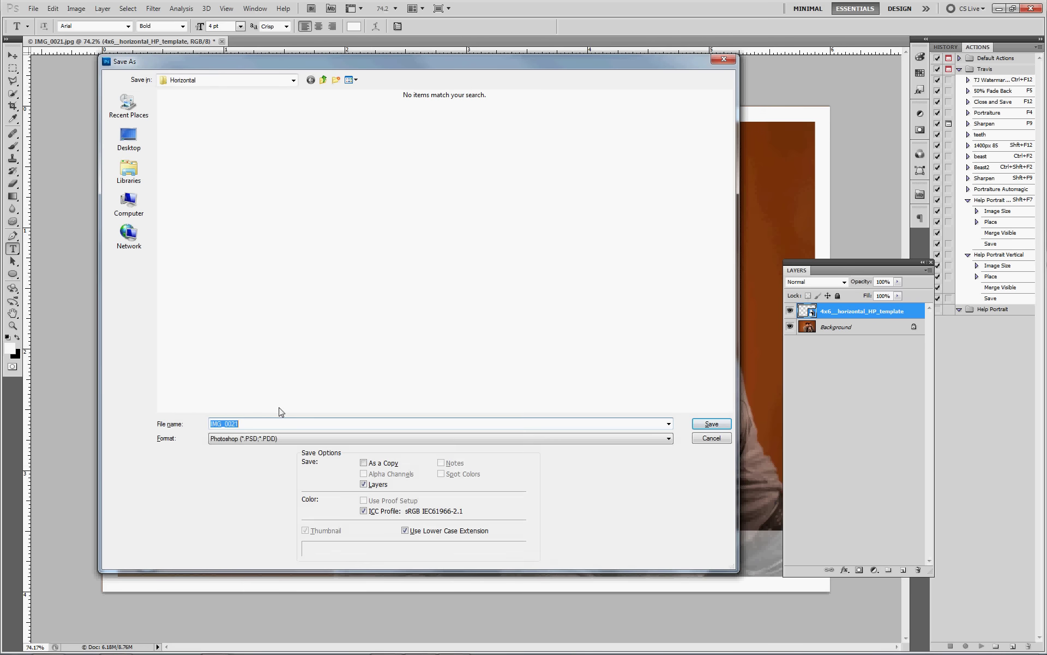
click(279, 439)
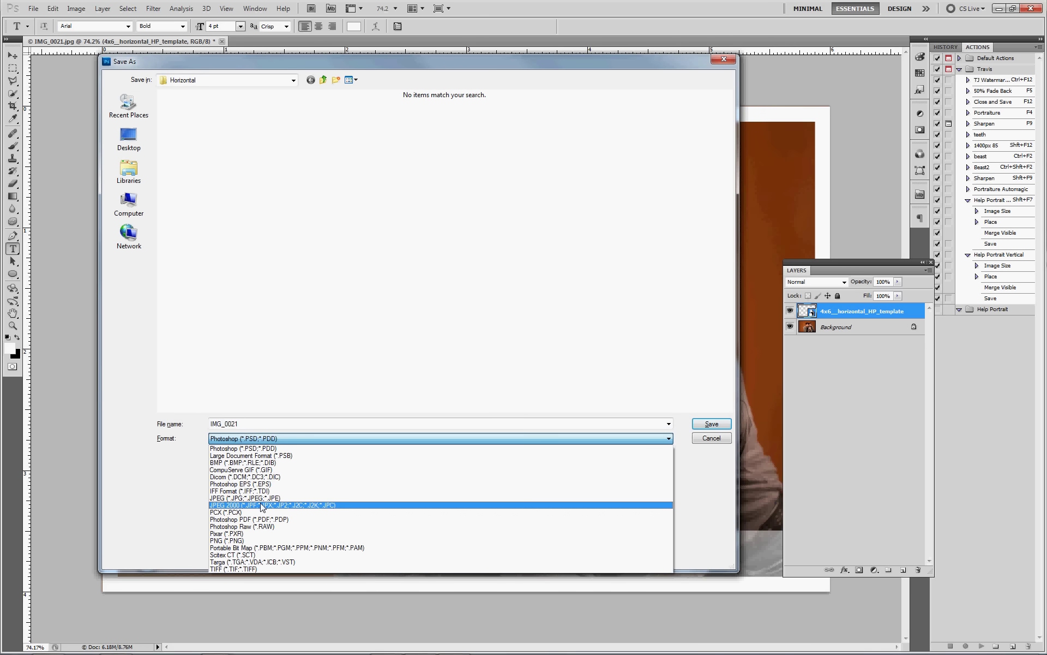
click(705, 445)
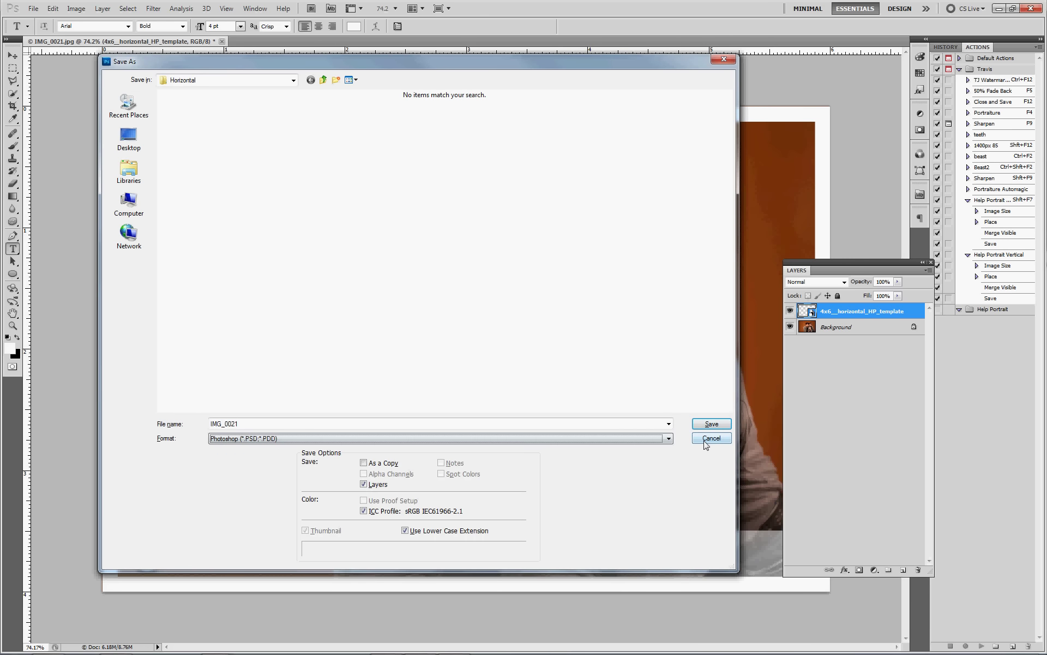
click(705, 441)
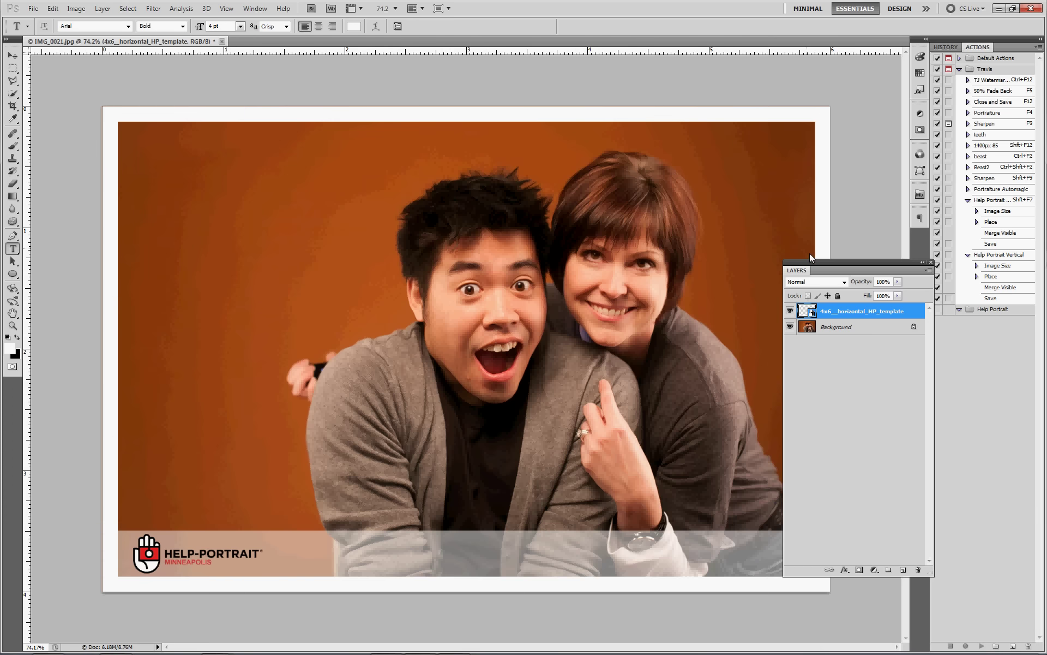
Step: Undo the template placement and the photo's resize, and hide the Layers panel
drag(822, 264, 872, 253)
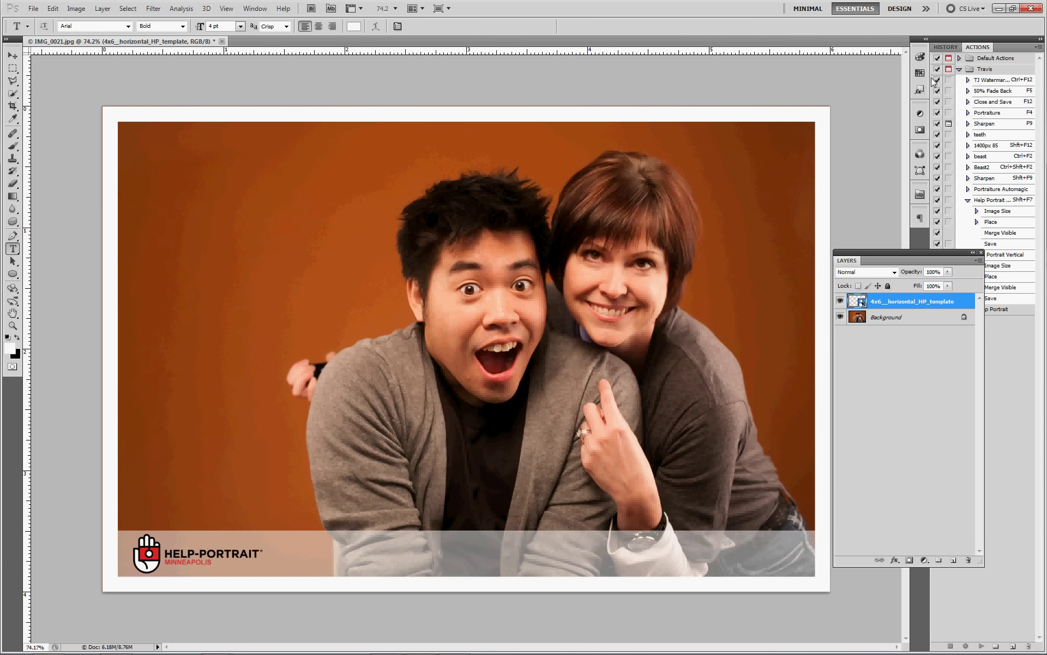
key(ctrl+alt+z)
key(ctrl+alt+z)
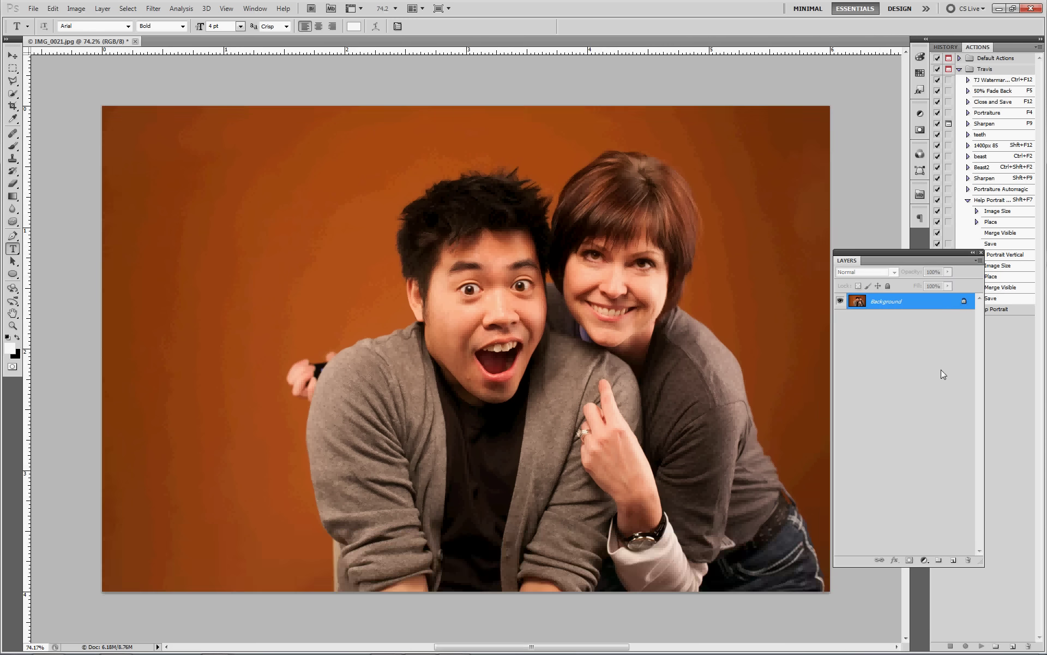
key(ctrl+alt+z)
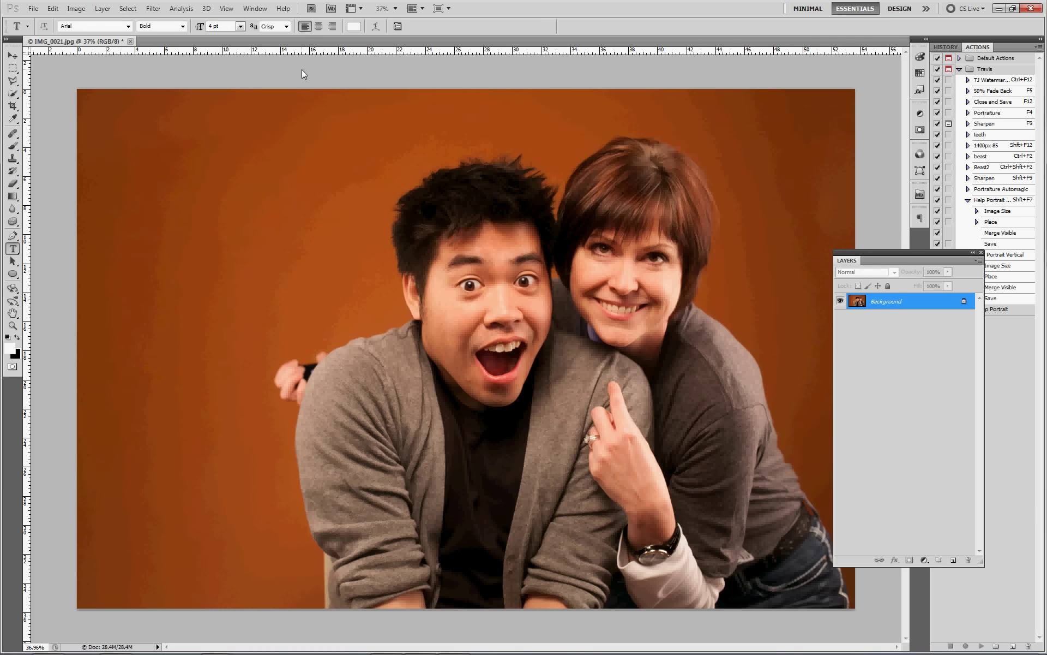
key(F7)
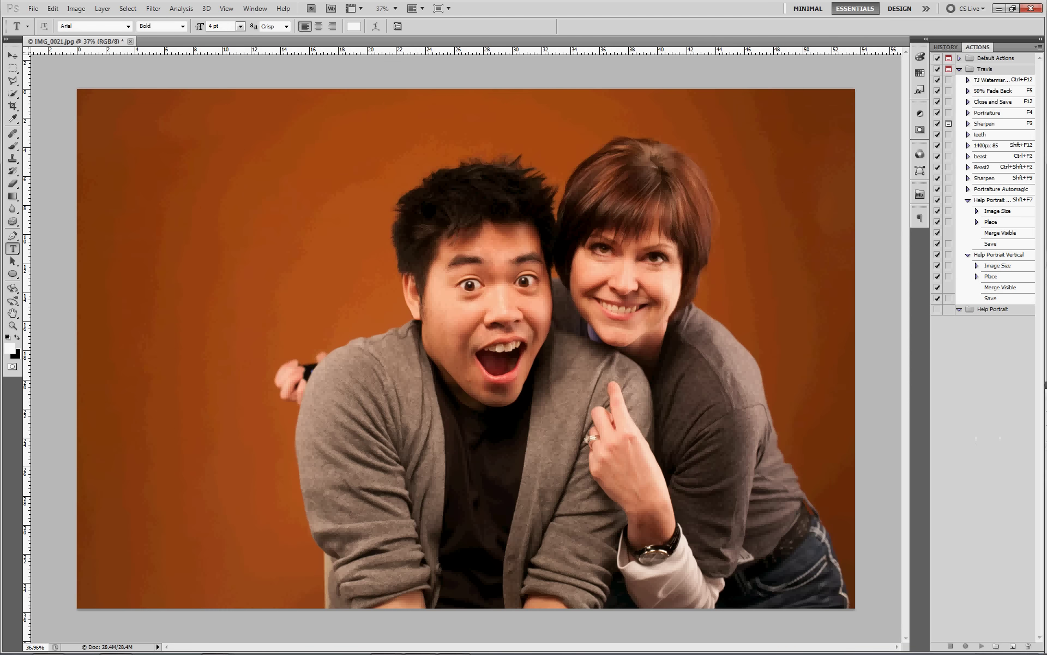
Step: Create an action named Help Portrait Horizontal in the Help Portrait set, without a function key, and start recording it
click(981, 310)
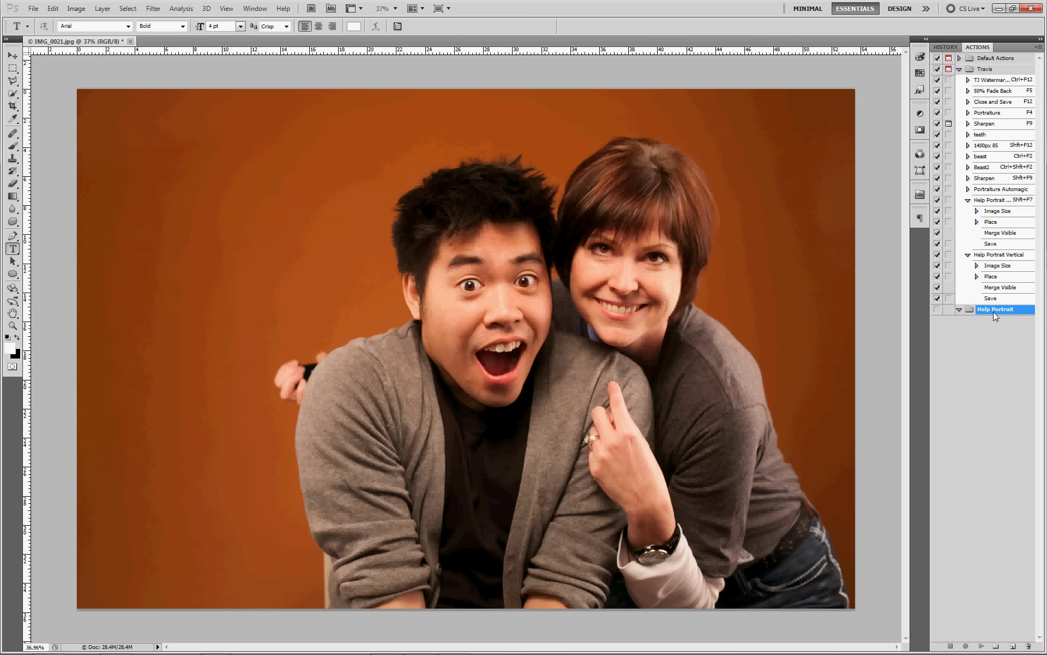
click(1011, 648)
click(505, 224)
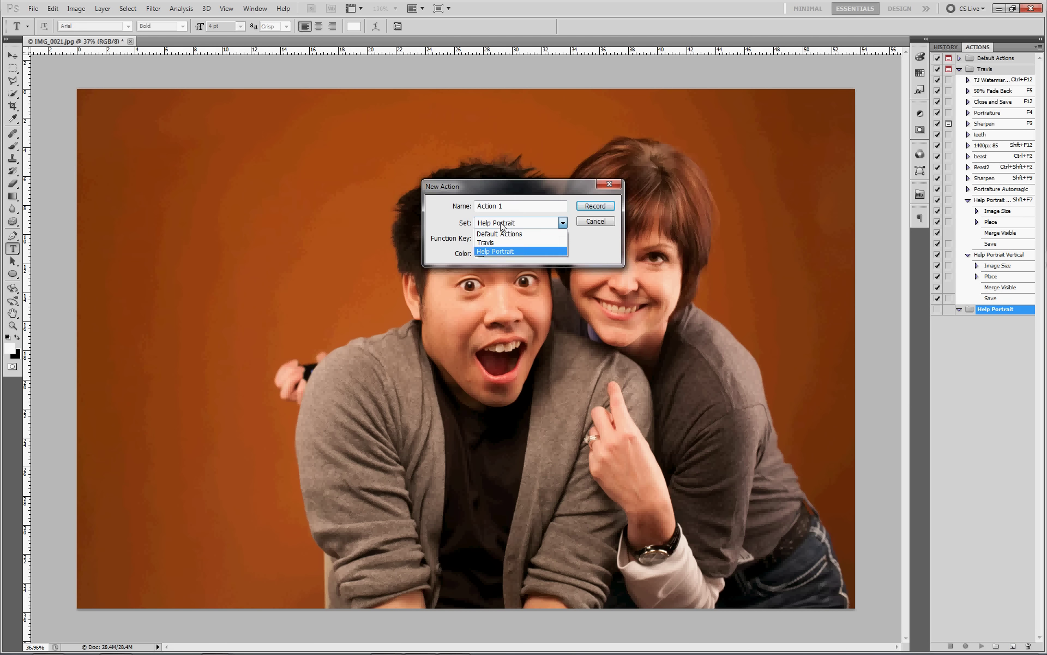
click(501, 251)
key(shift+Tab)
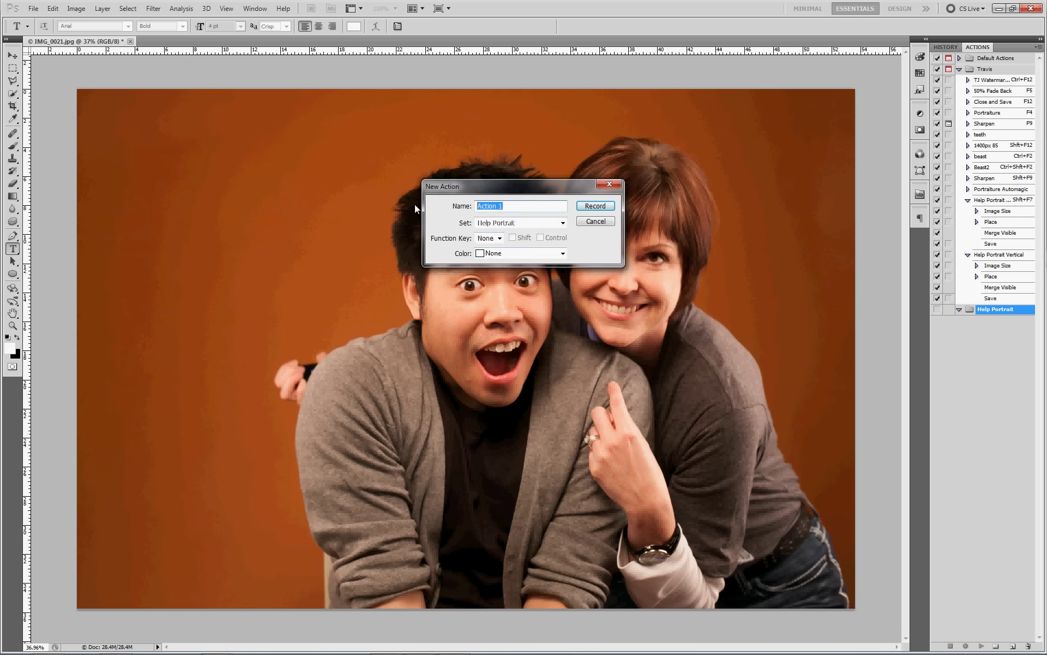
text(Help Po)
key(BackSpace)
key(BackSpace)
text(Portrait Horizonta)
click(493, 240)
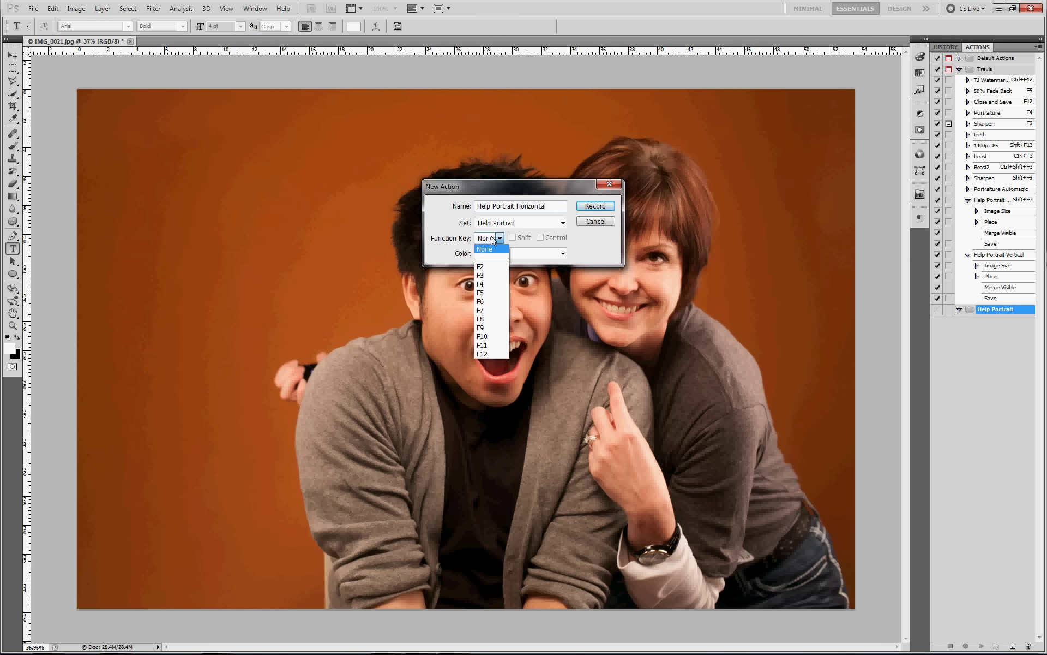
click(615, 248)
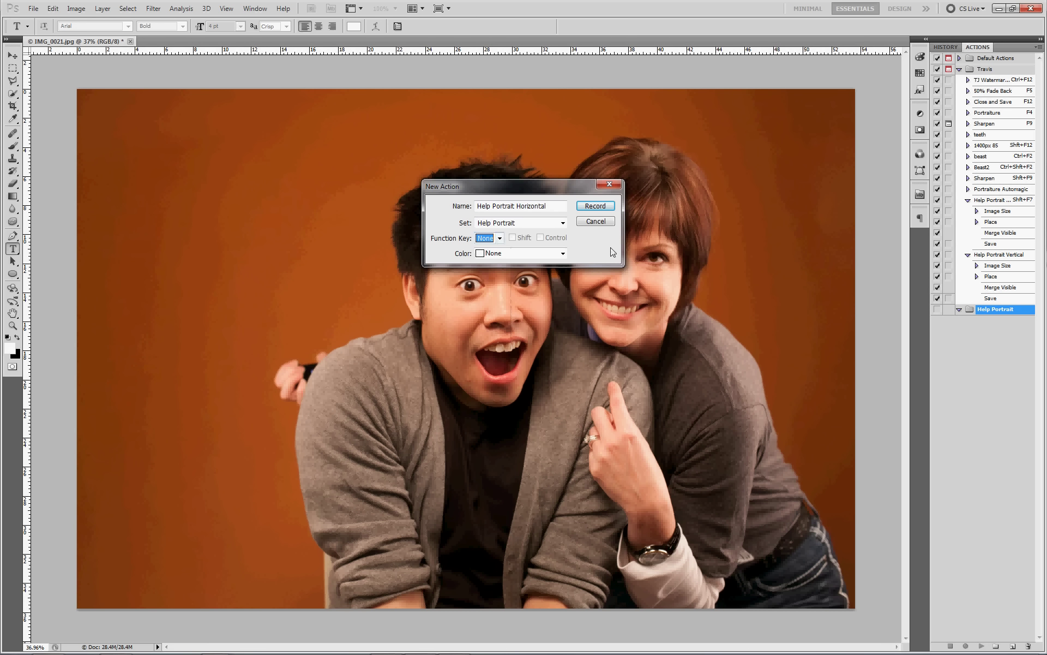
click(591, 209)
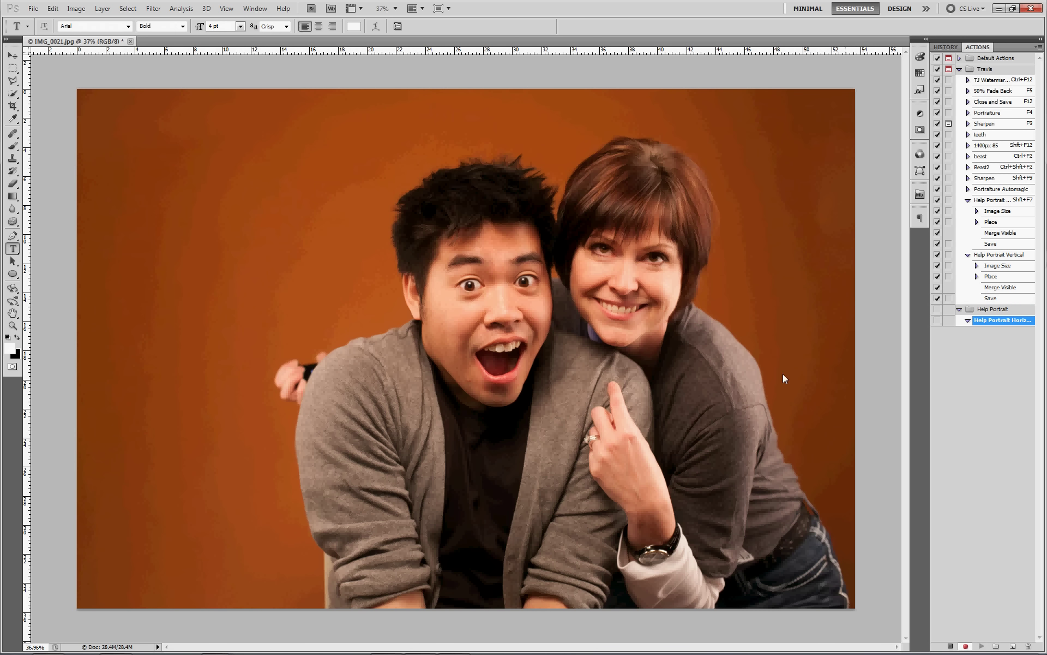
Step: Resize the photo to 6 x 4 inches at 300 pixels/inch while recording, with proportions constrained
click(104, 8)
mouse_move(148, 5)
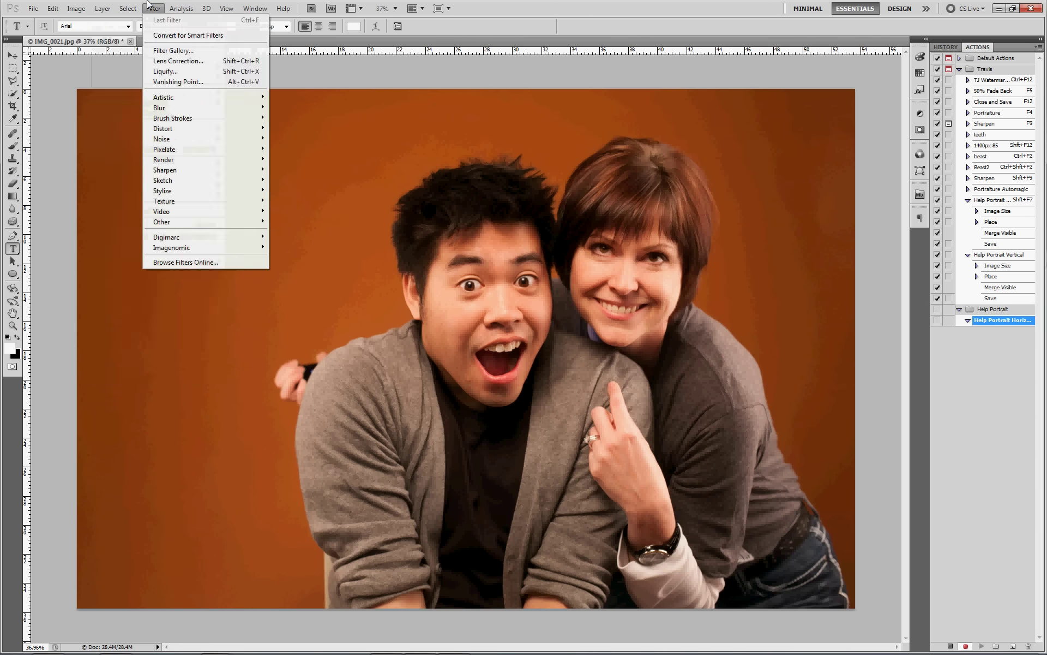
mouse_move(76, 9)
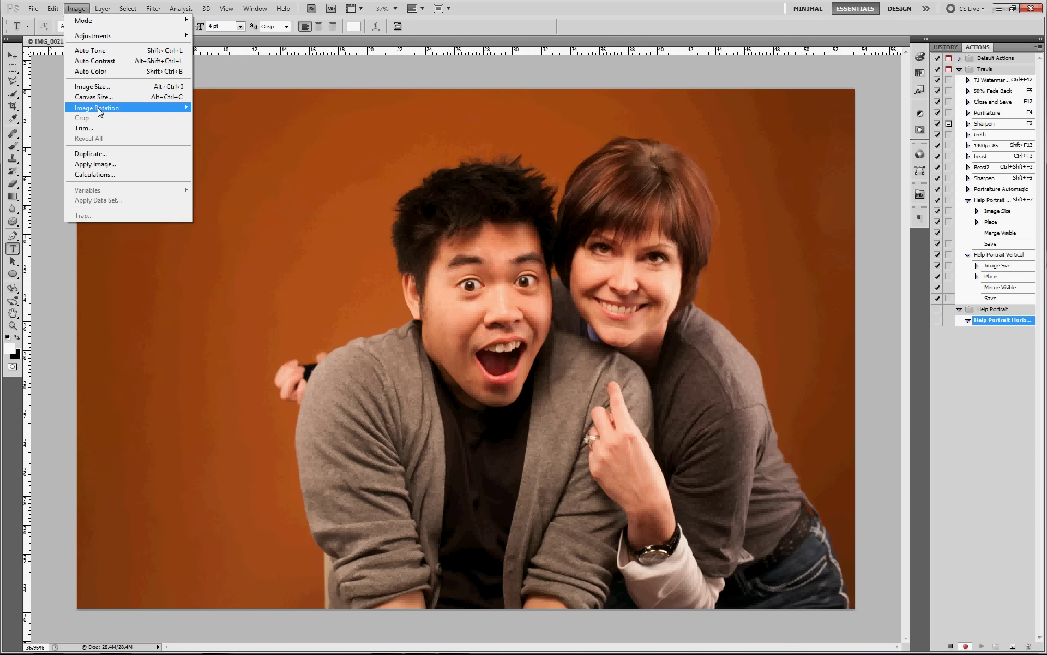
click(97, 86)
drag(498, 241, 408, 228)
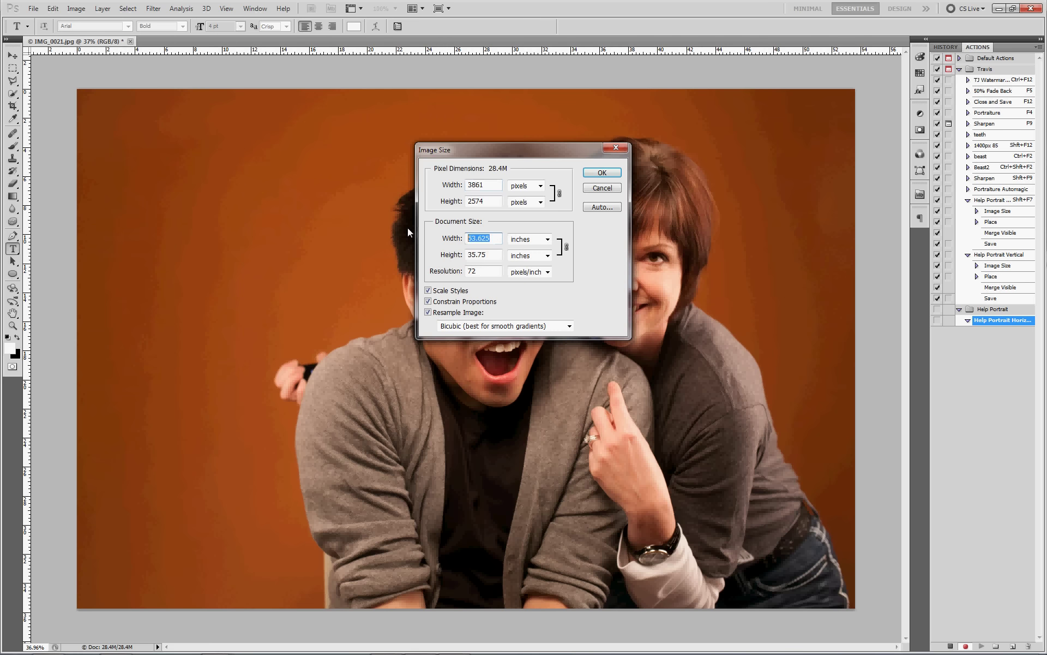
text(6)
key(Tab)
key(Tab)
key(Tab)
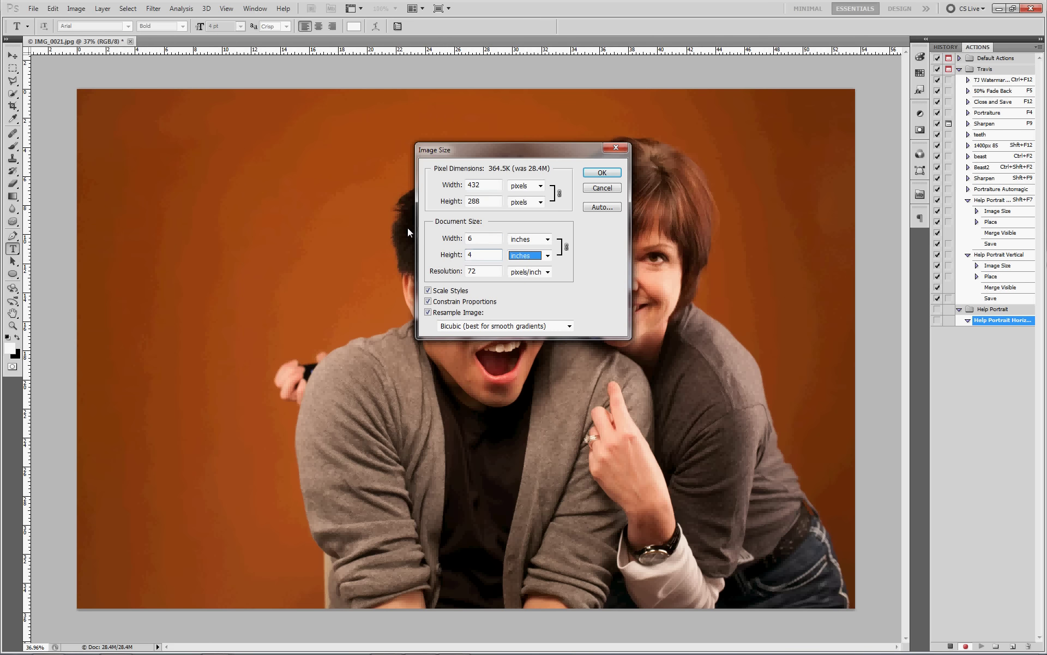
key(Tab)
text(300)
key(Return)
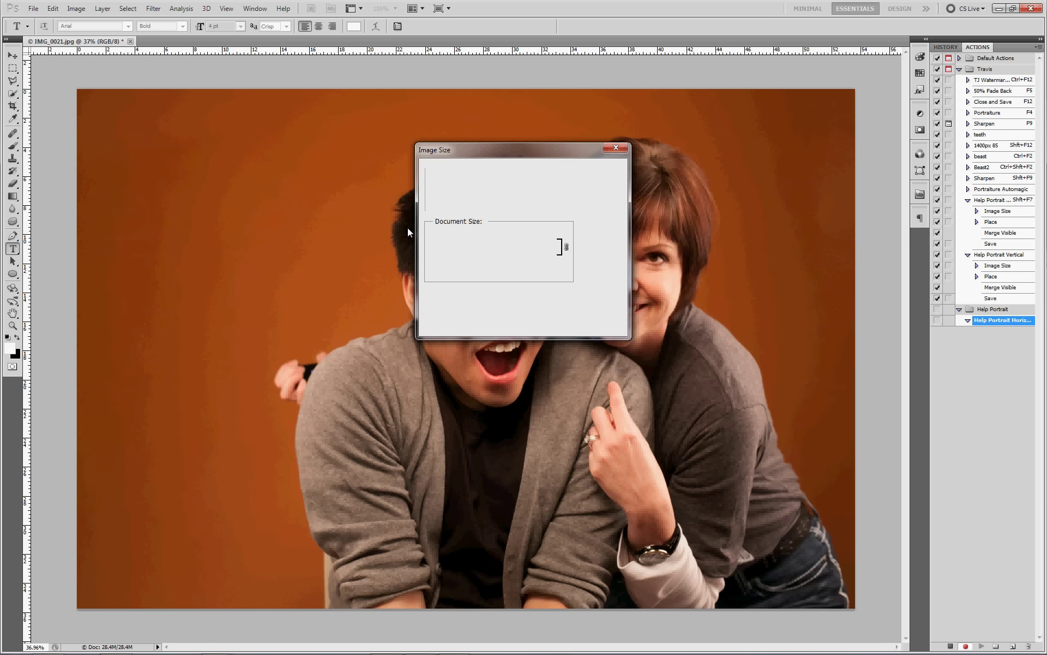
key(ctrl+0)
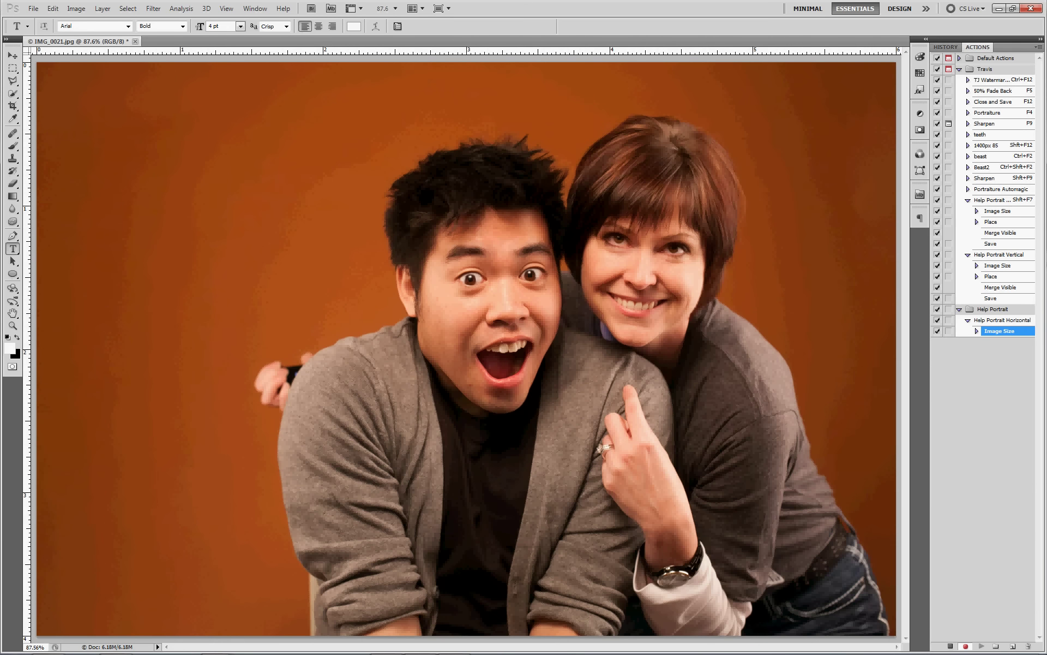
Step: Place the 4x6__horizontal_HP_template PNG from the Help Portrait folder onto the photo and merge the visible layers
drag(1046, 242, 1009, 219)
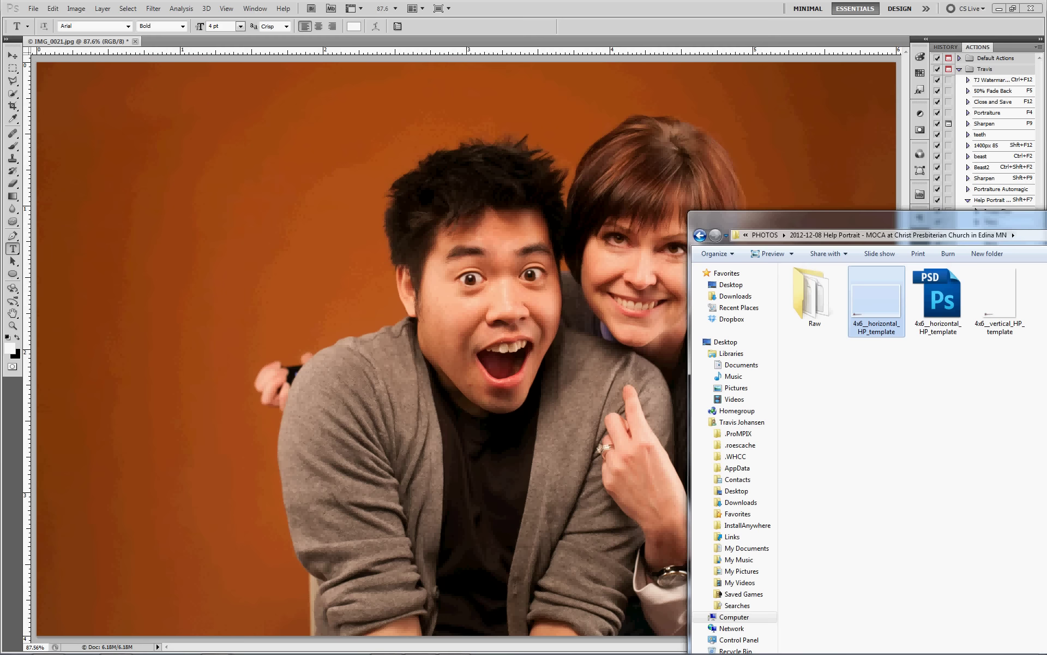
drag(874, 294, 545, 301)
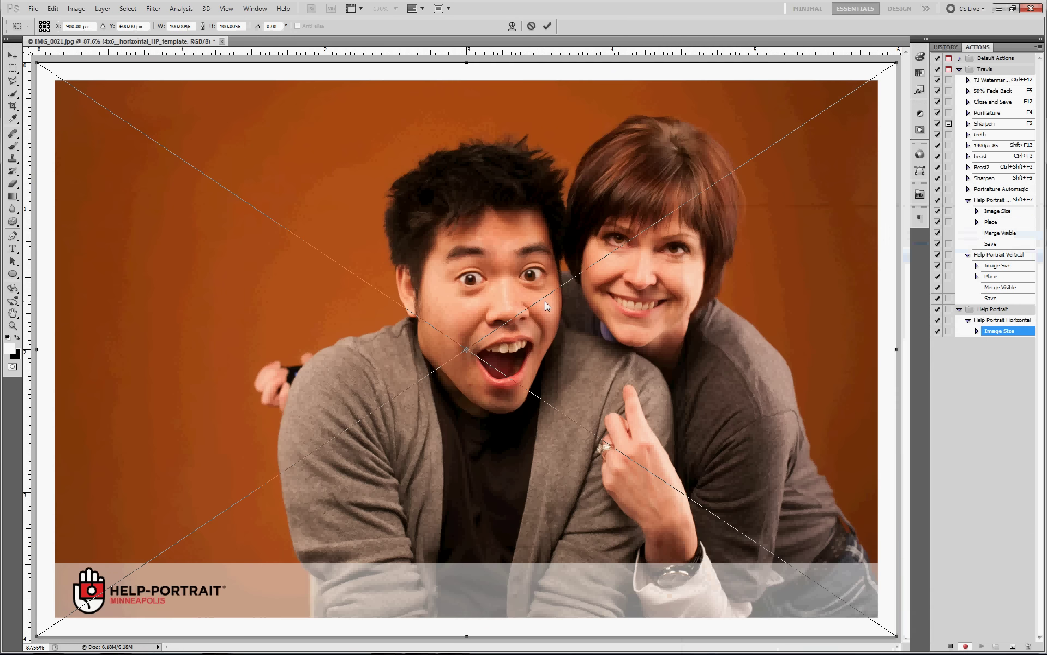
key(Return)
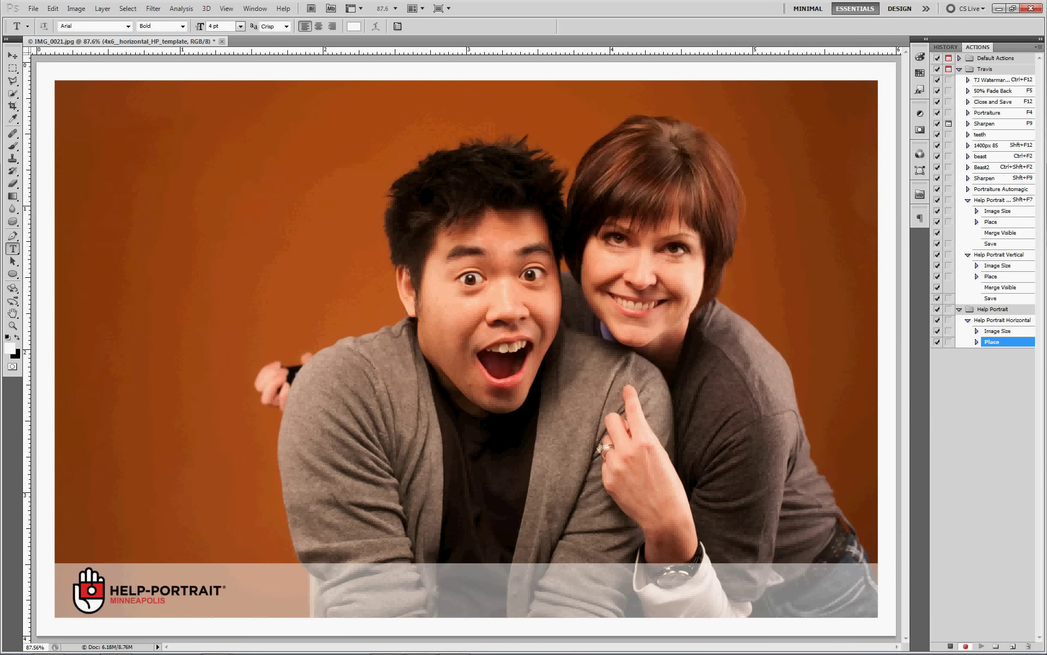
key(F7)
drag(798, 270, 842, 279)
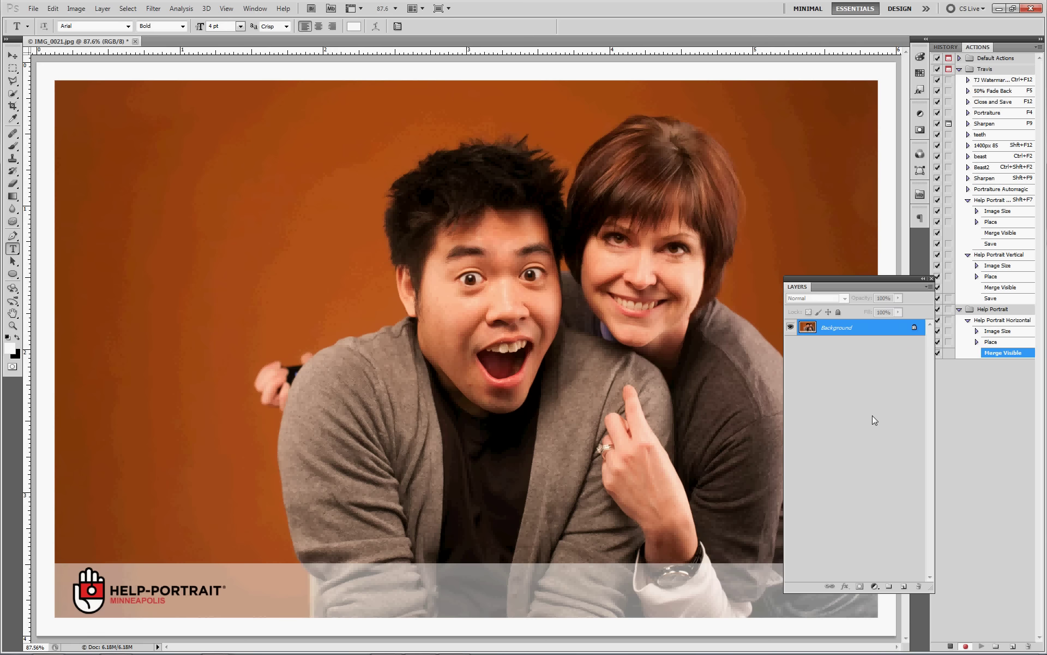
Step: Save the merged photo as a JPEG at quality 10
key(ctrl+s)
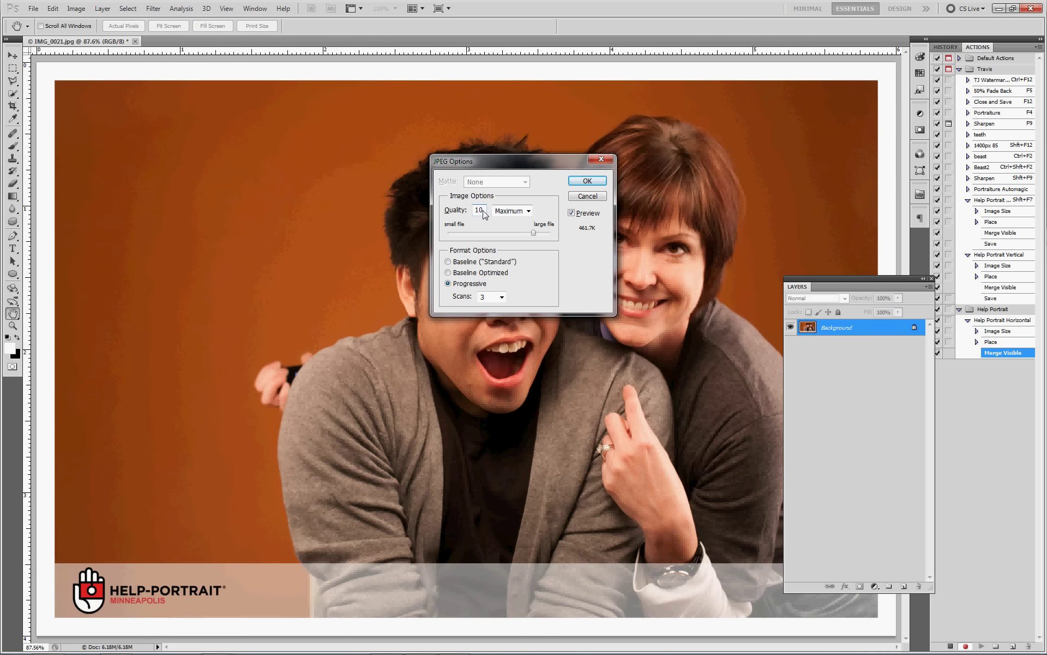
text(10)
click(582, 182)
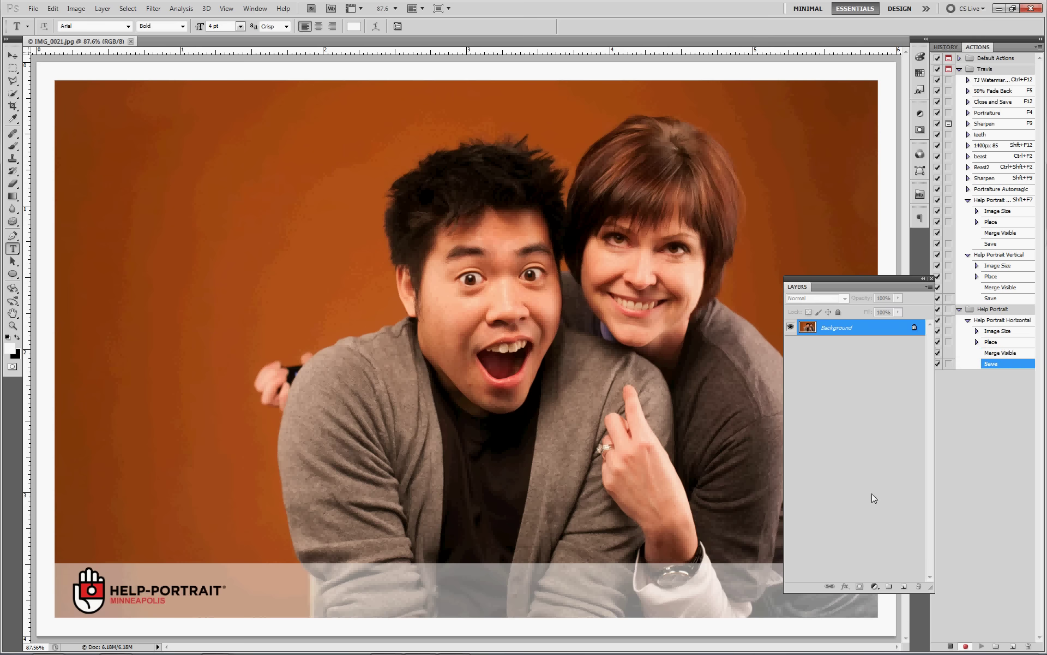
Step: Close the saved photo and stop recording the action
click(131, 42)
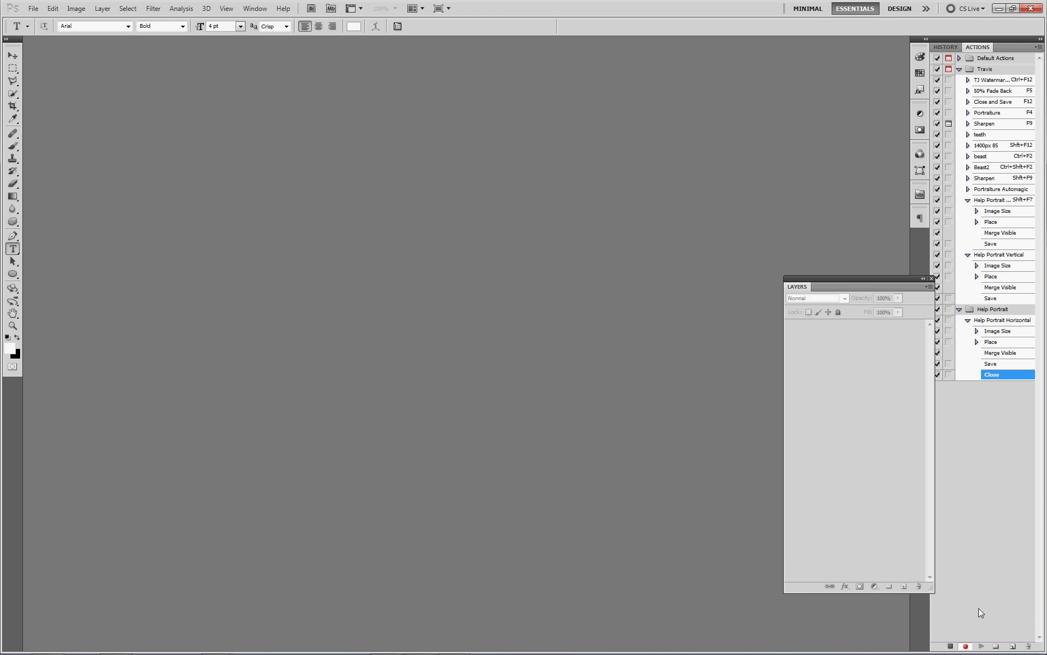
click(951, 646)
Step: Switch to the Help Portrait folder window and move it aside
key(alt+Tab)
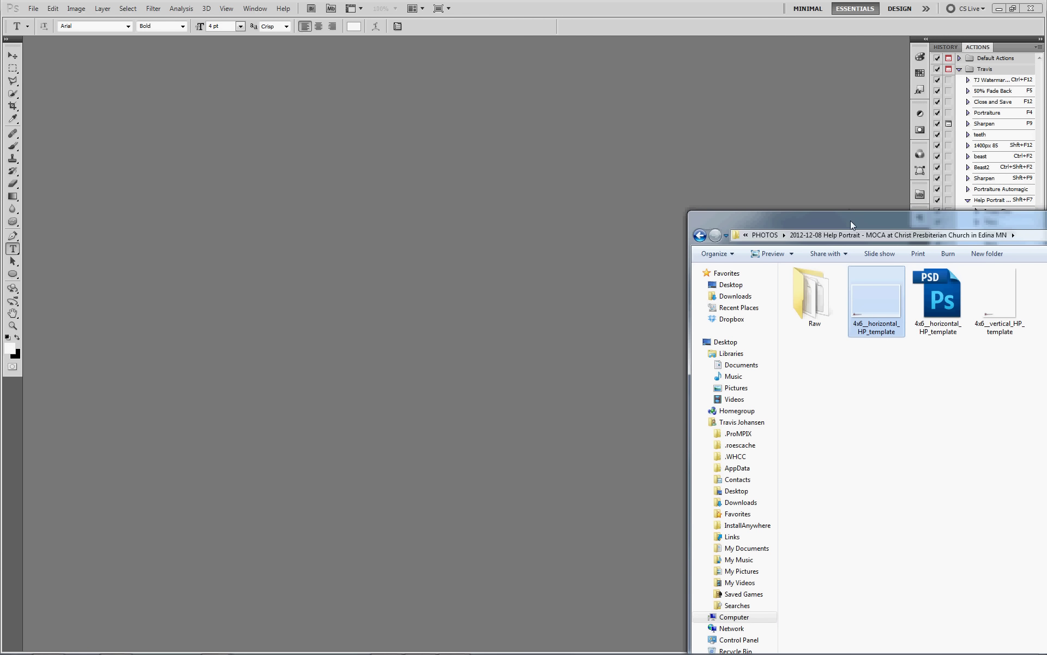
drag(850, 220, 1046, 144)
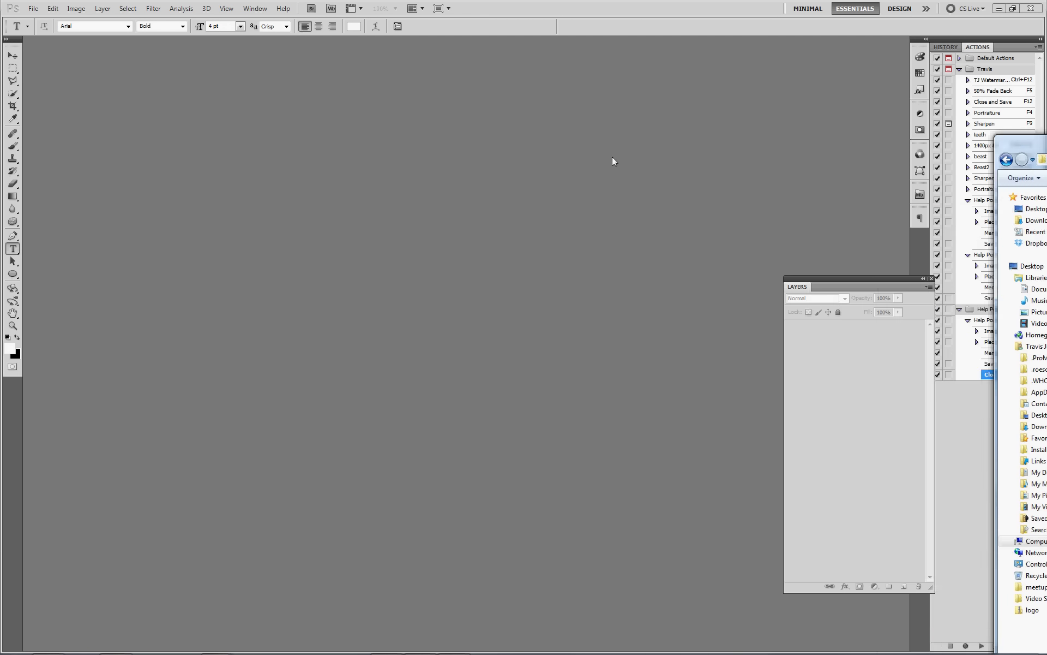
Step: Start a Batch process with the Horizontal folder inside Raw > Picks as its source folder
click(33, 9)
mouse_move(169, 263)
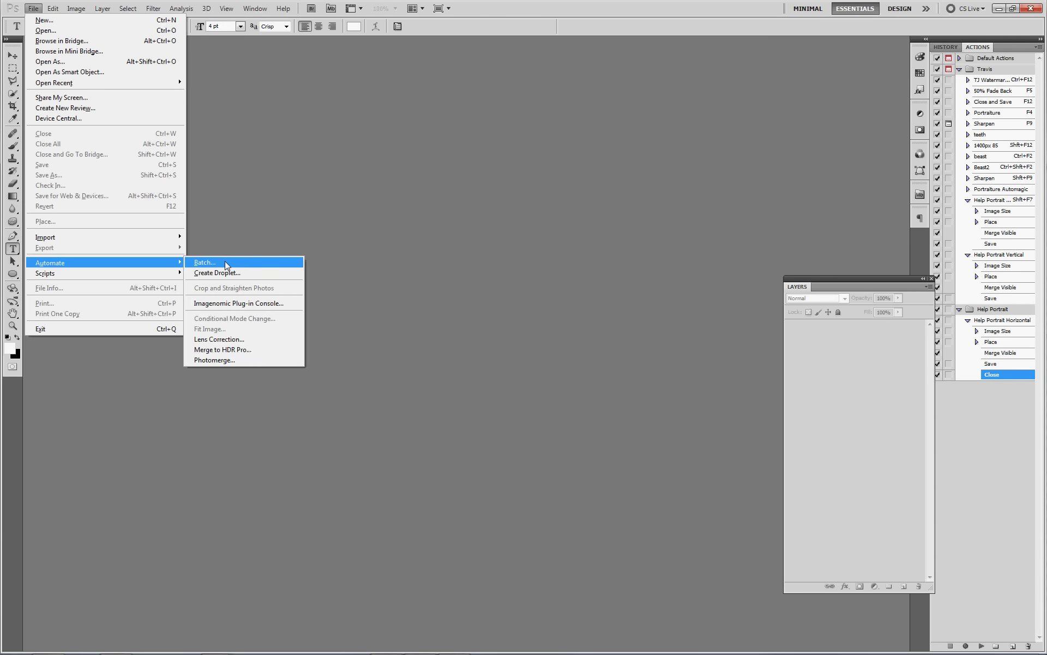
click(204, 263)
click(331, 185)
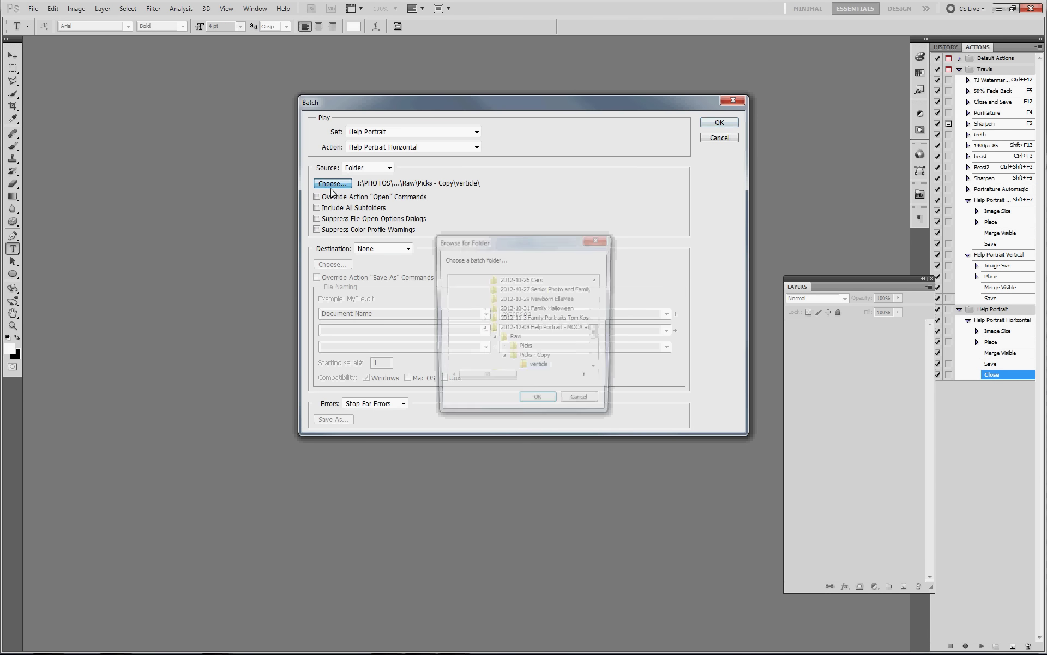
scroll(598, 343, down, 2)
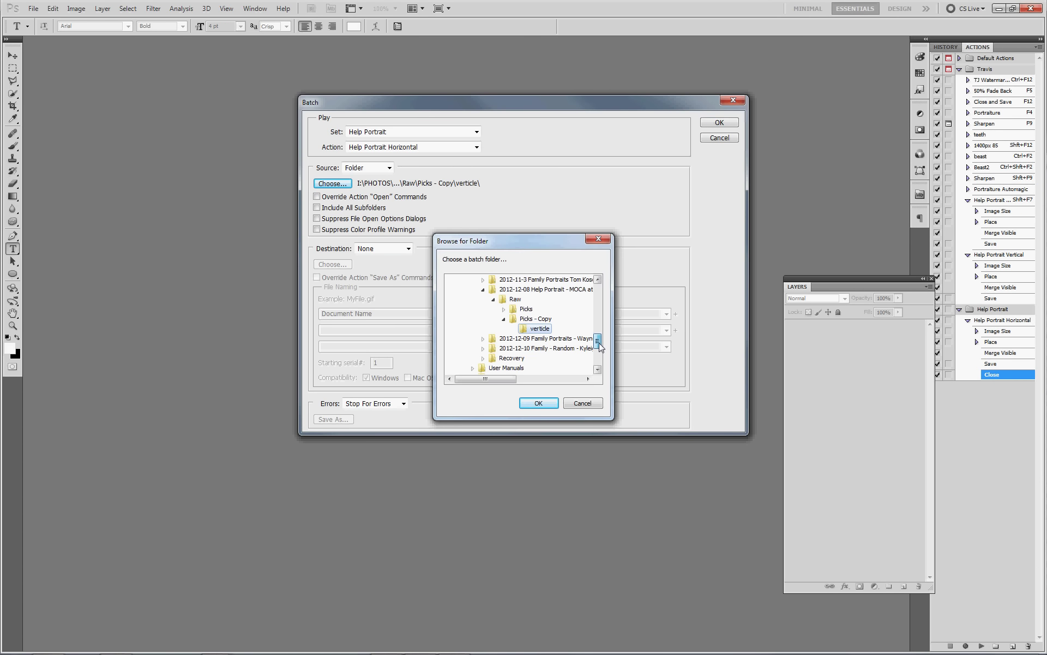
click(504, 309)
click(536, 321)
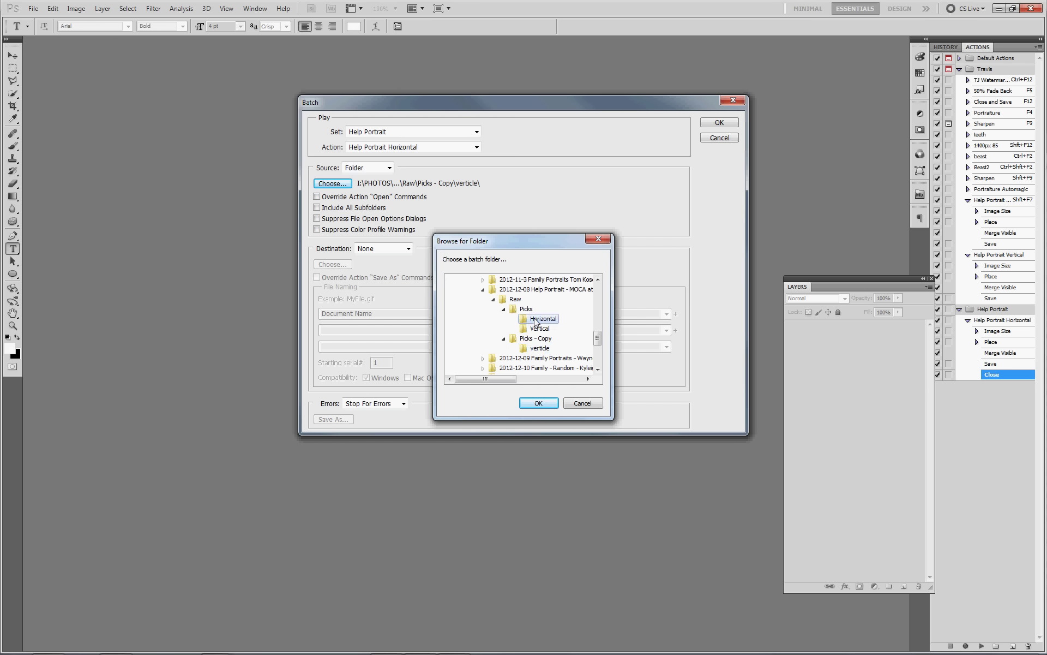
click(503, 339)
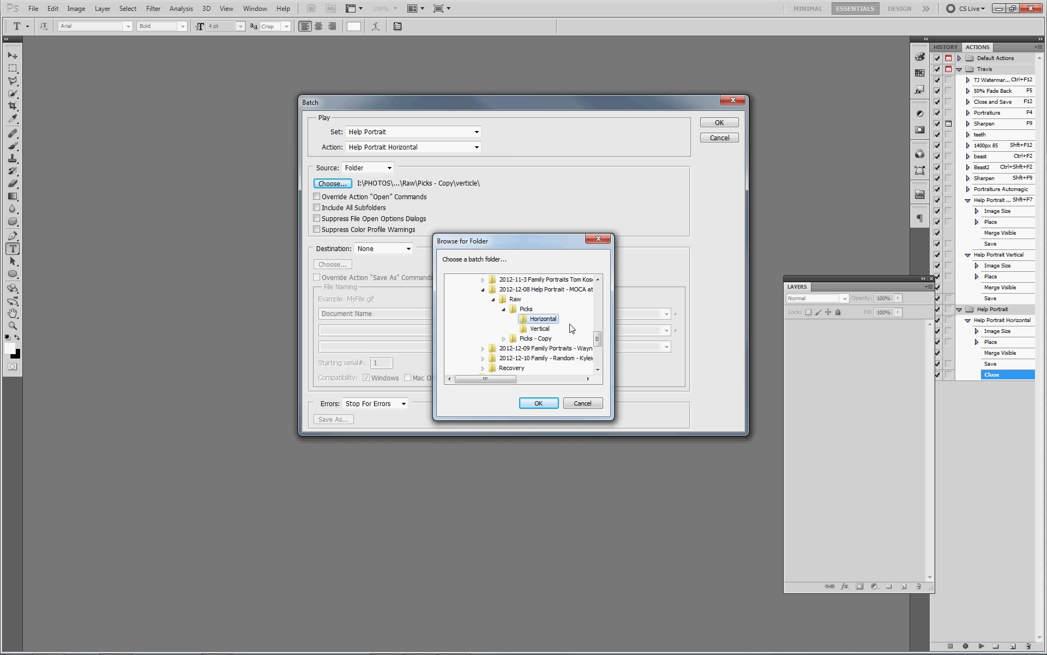
click(524, 309)
click(535, 322)
click(547, 406)
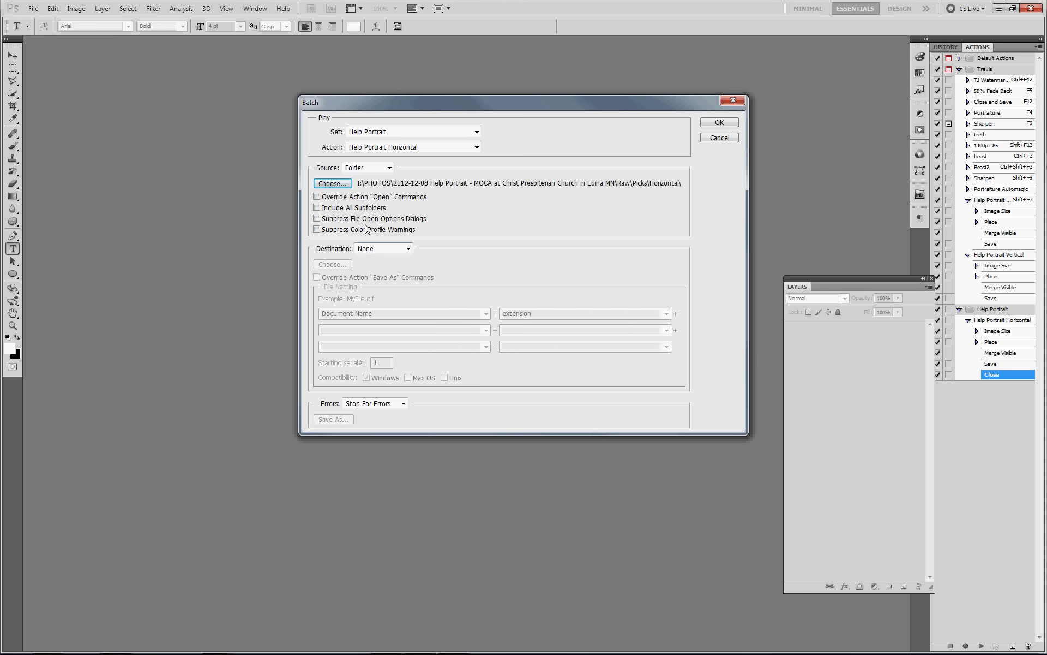
Step: Run the batch with the Help Portrait Horizontal action from the Help Portrait set and the destination None
click(360, 132)
click(360, 132)
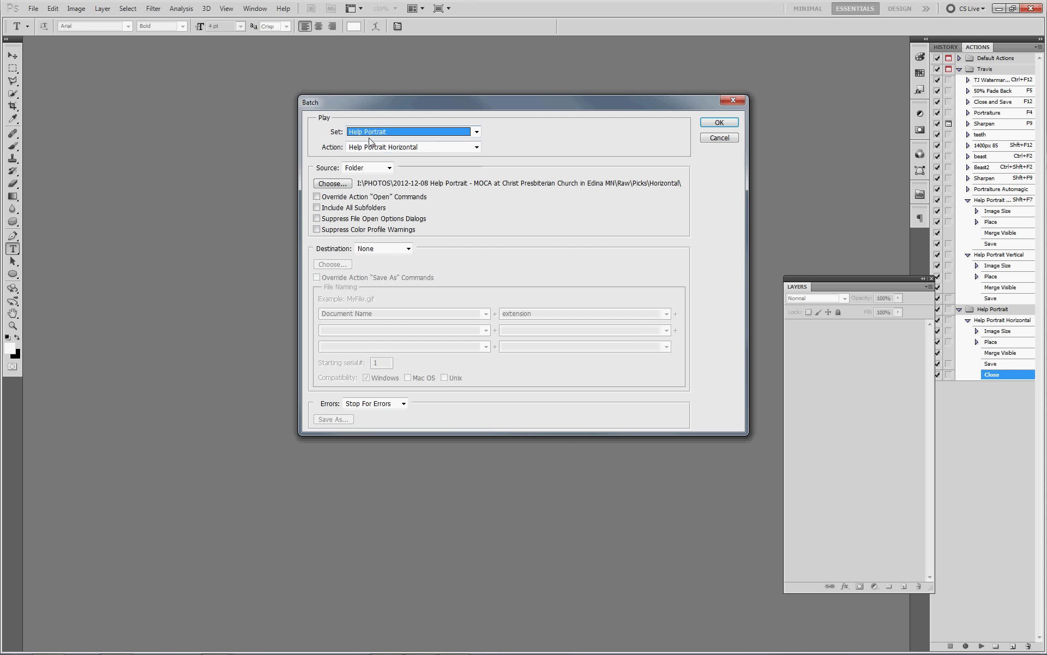
click(390, 148)
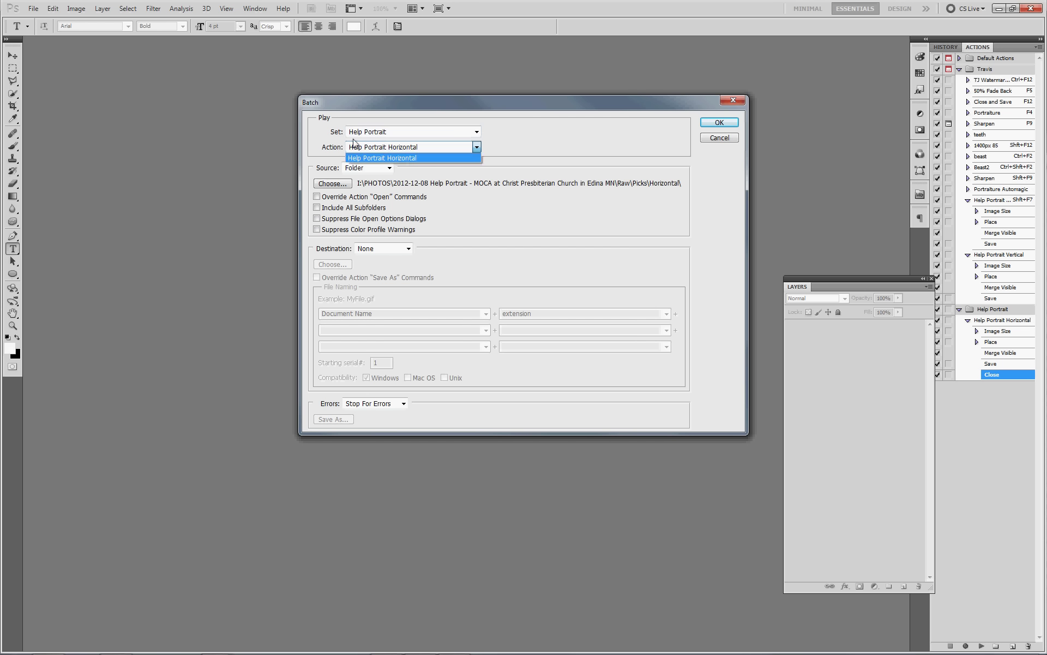
click(400, 149)
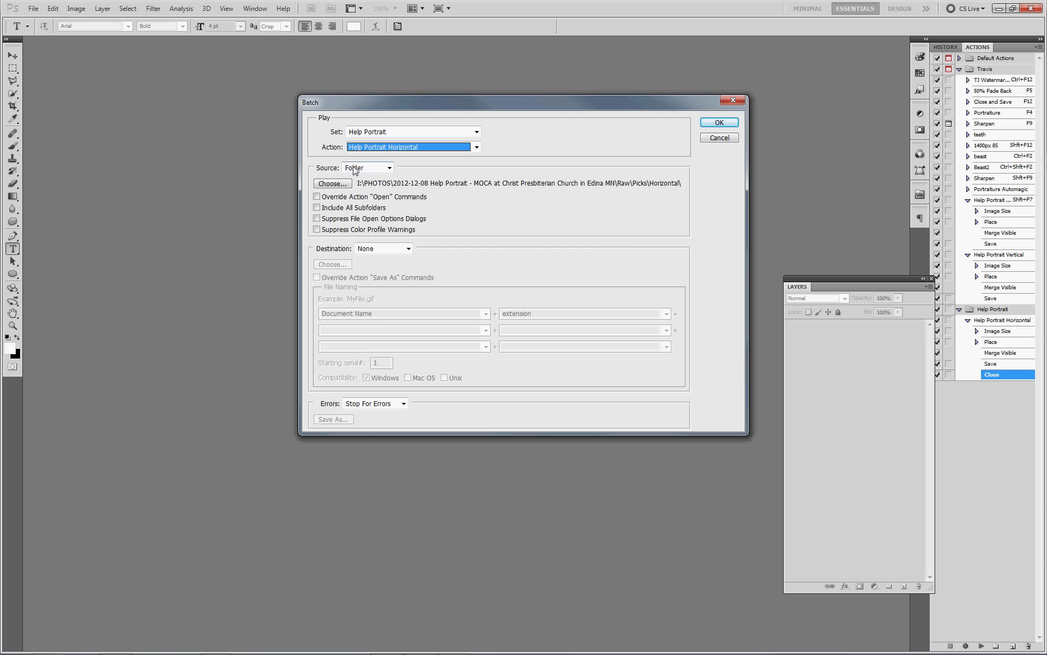
click(365, 249)
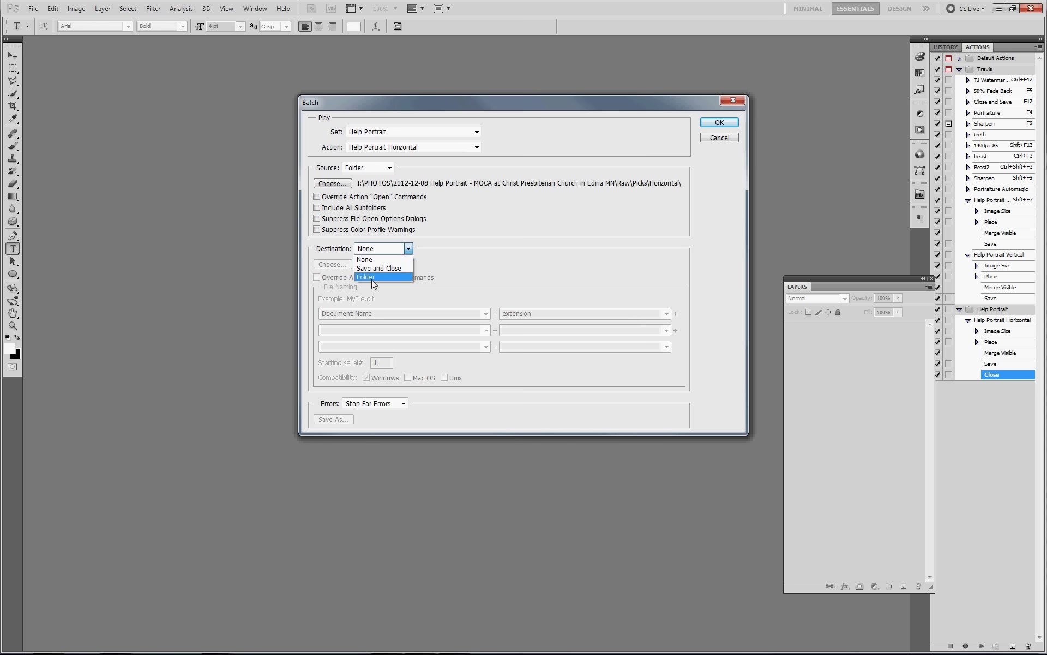
click(377, 262)
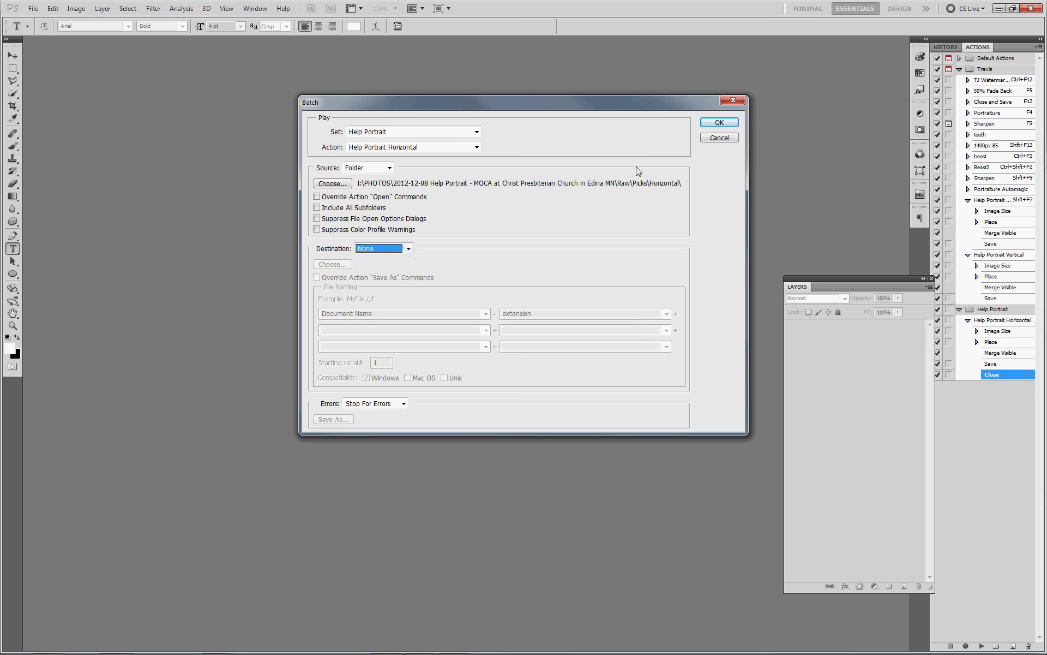
click(721, 123)
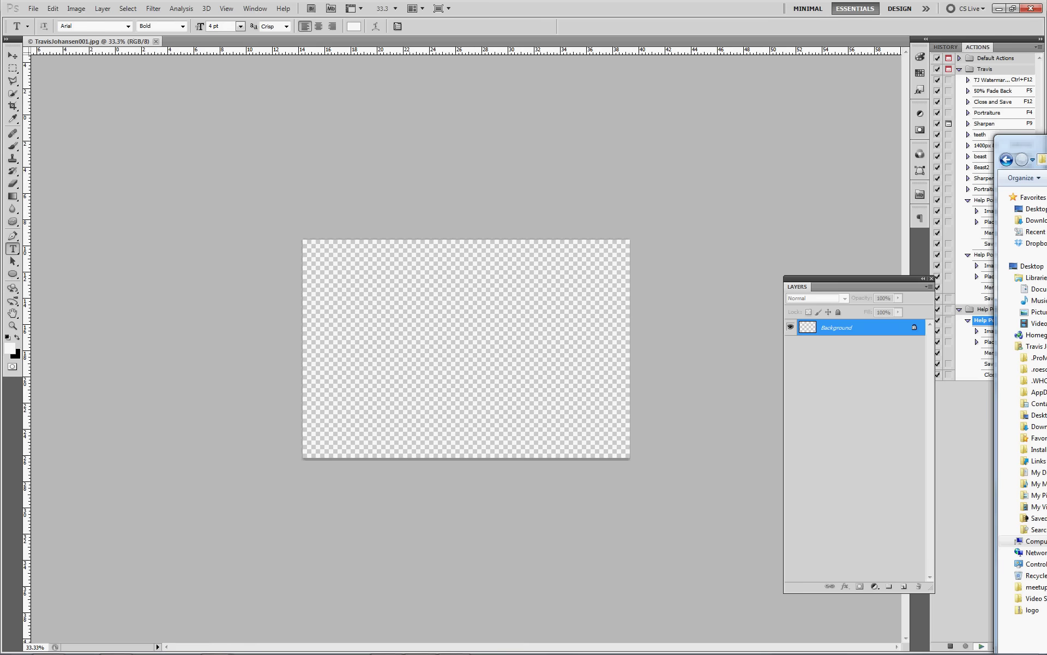
Step: Switch to the Horizontal folder window and check the photos numbered 019 and 018 in Windows Photo Viewer for the overlay
drag(1037, 143, 507, 123)
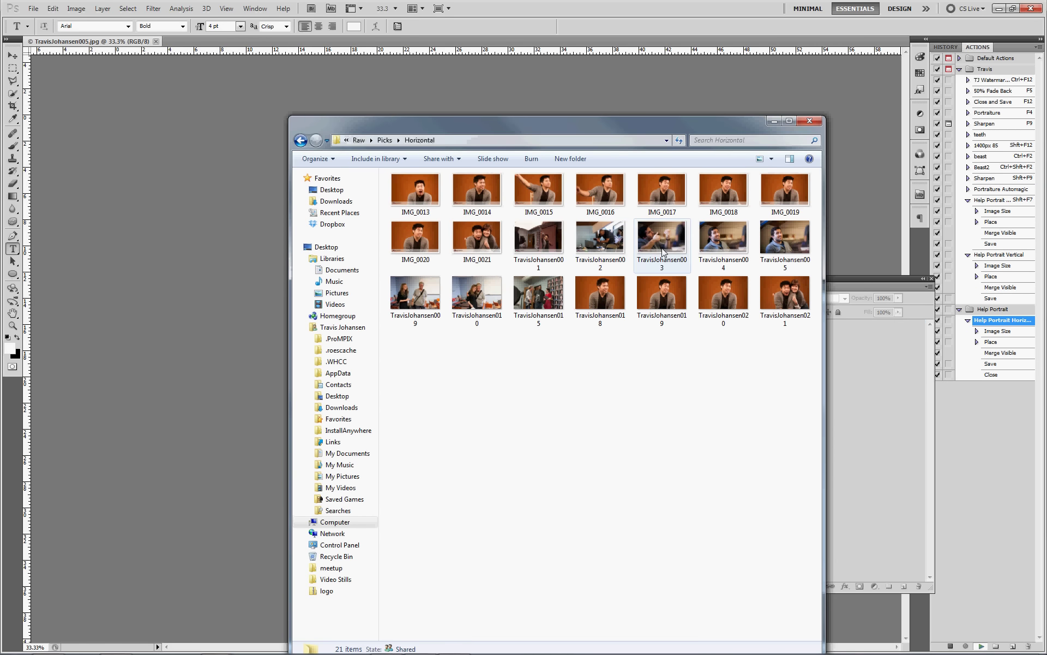
double_click(662, 292)
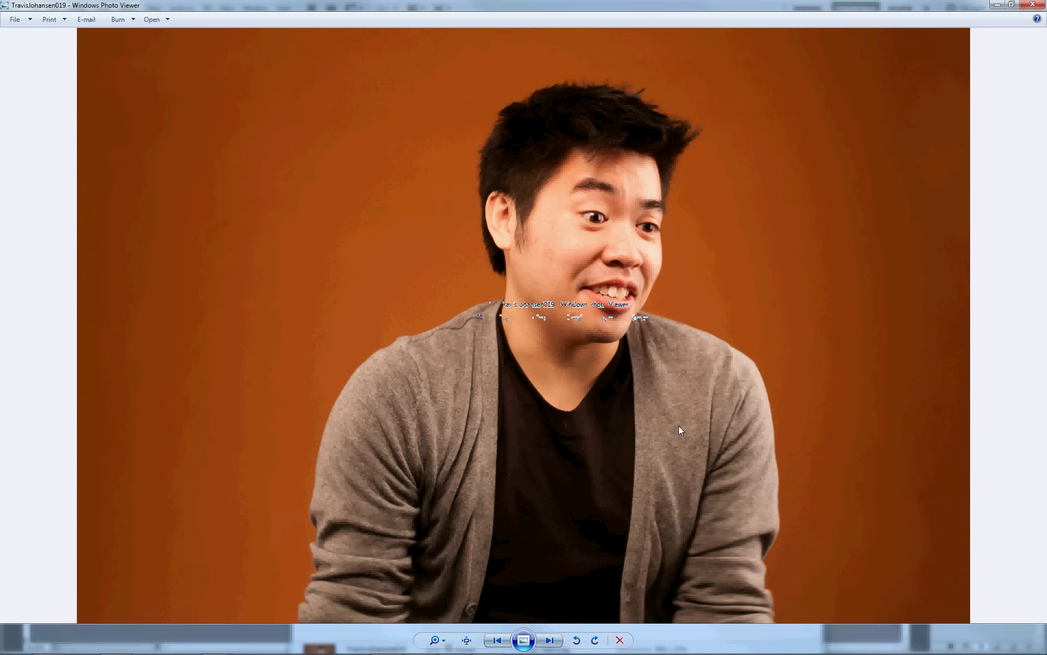
click(1032, 6)
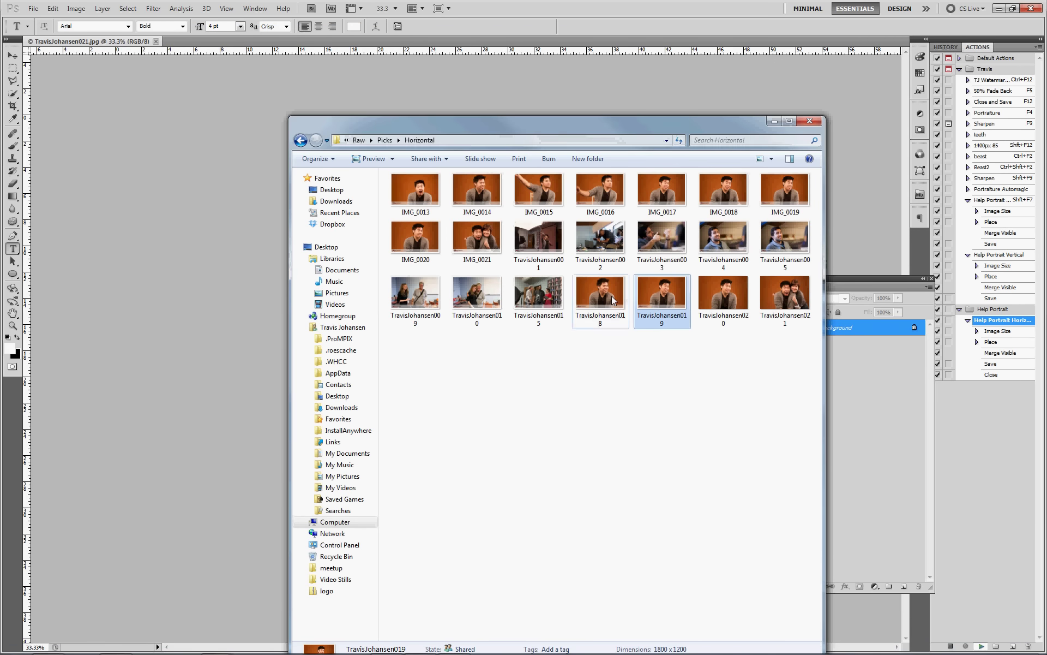
double_click(611, 296)
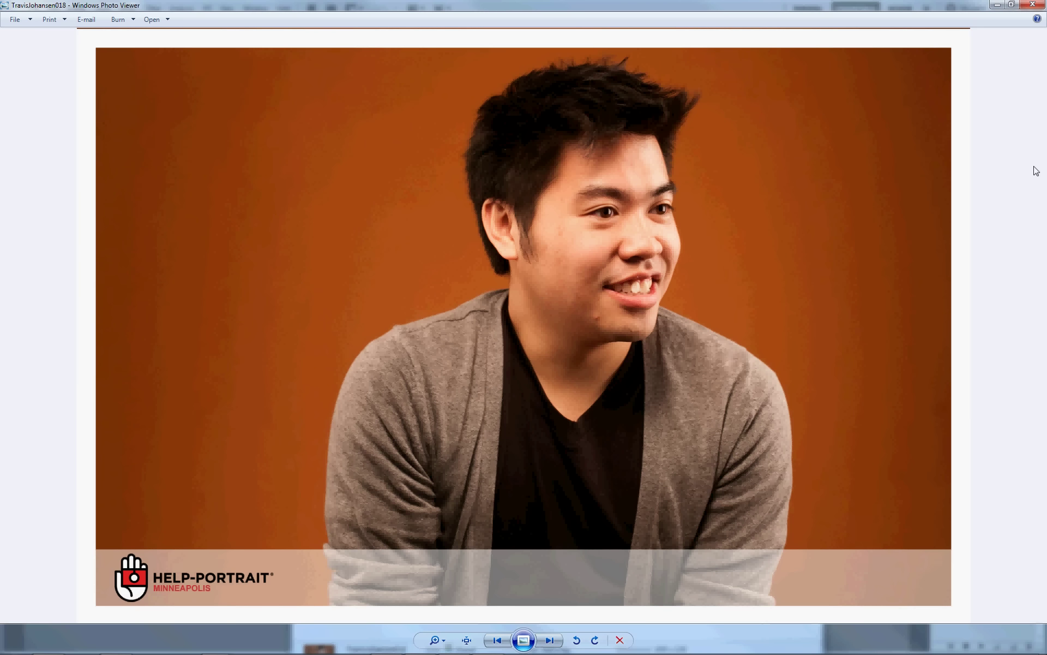
drag(962, 6, 738, 123)
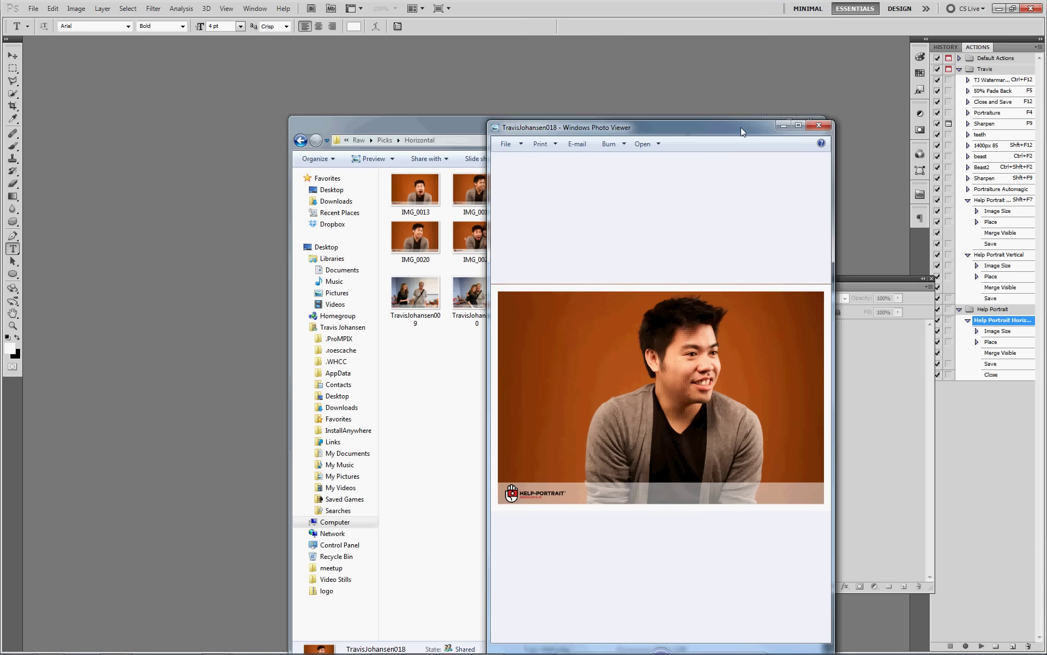
double_click(741, 127)
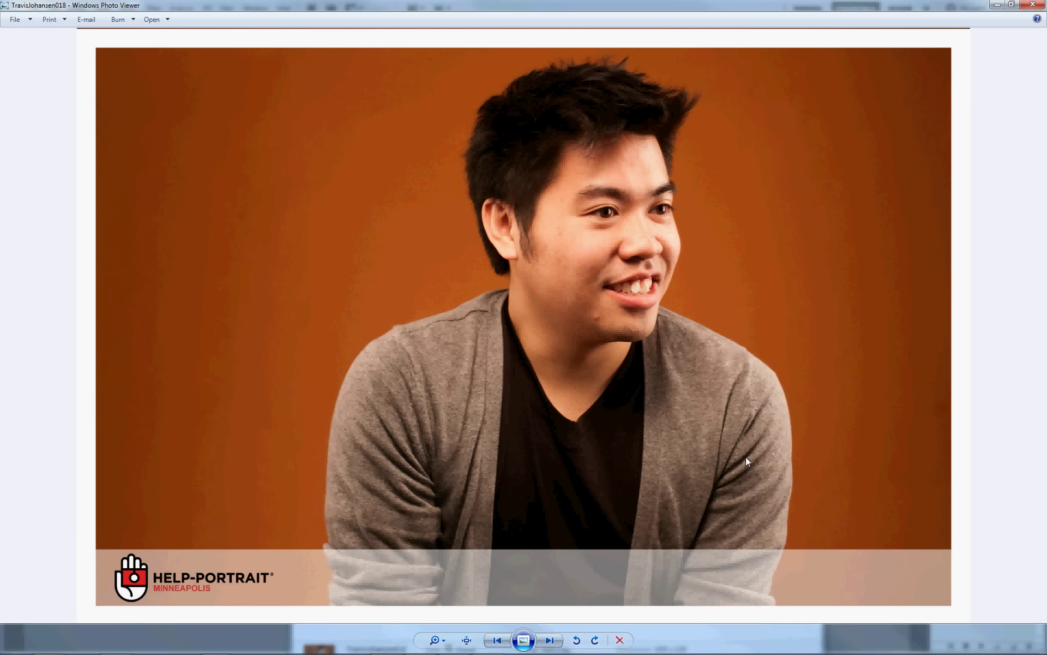
click(1033, 4)
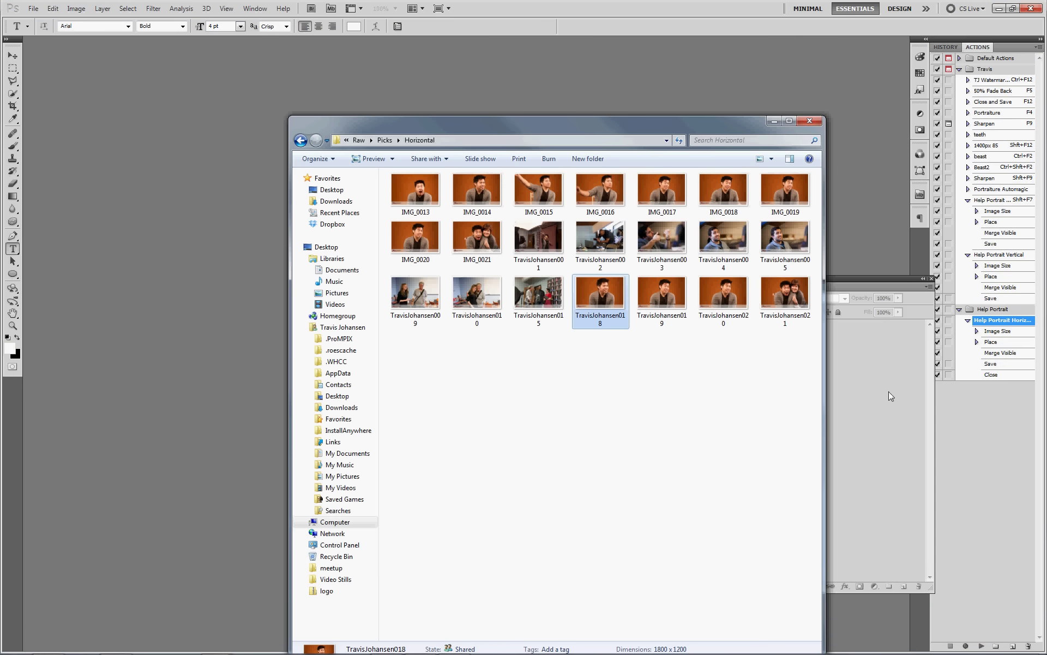